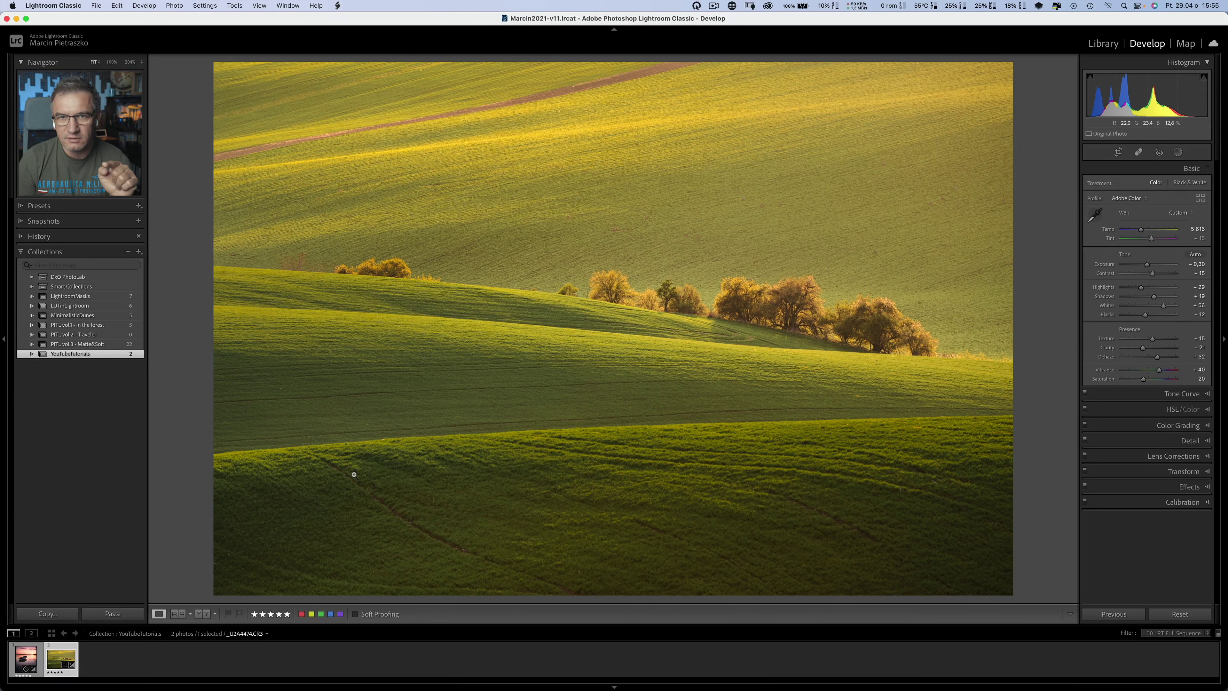
# Draw an inverted radial gradient around the trees with Exposure −0.27 and Shadows −36.
pyautogui.hotkey('shift', 'm')
pyautogui.moveTo(609, 330); pyautogui.dragTo(997, 583)
pyautogui.click(1185, 168)
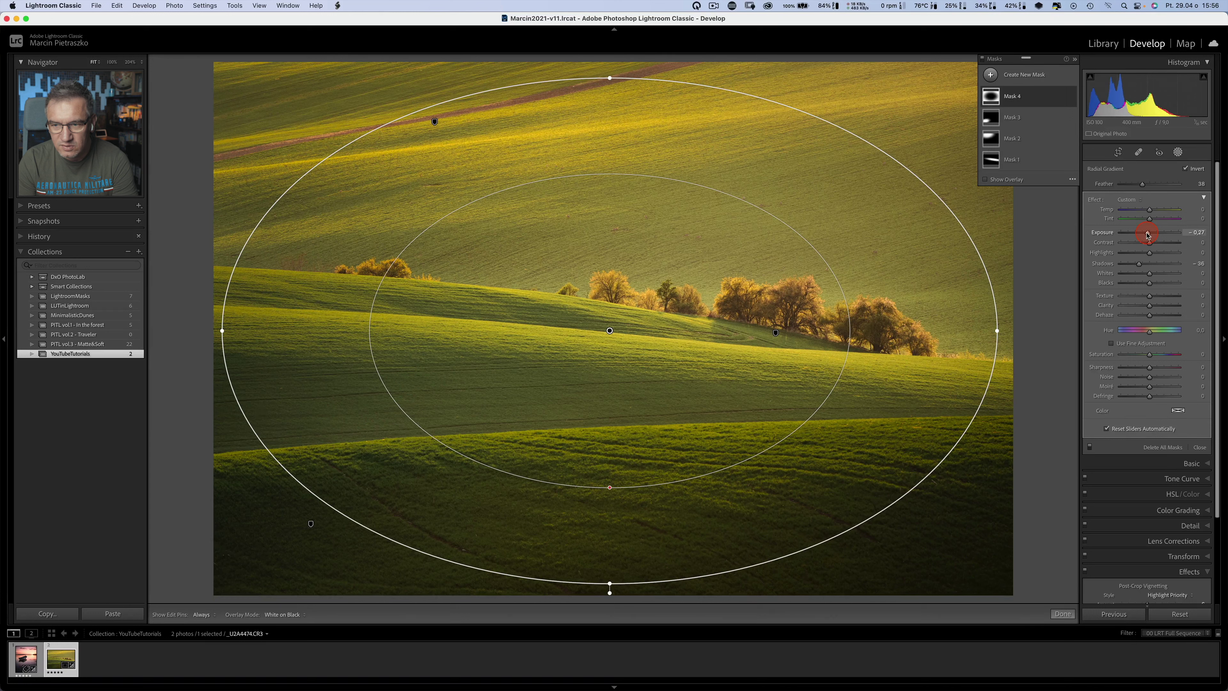
# Fine-tune Mask 4's darkening and expand it to show Radial Gradient 1.
pyautogui.moveTo(1149, 232); pyautogui.dragTo(1147, 233)
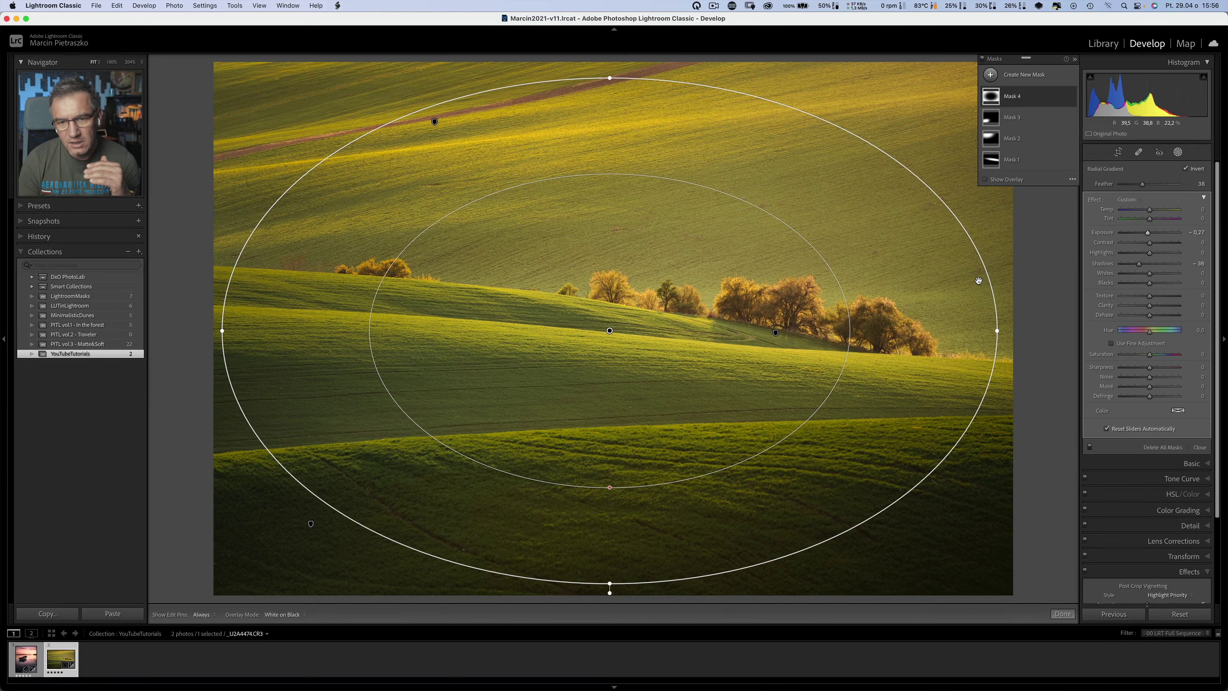
pyautogui.click(1012, 96)
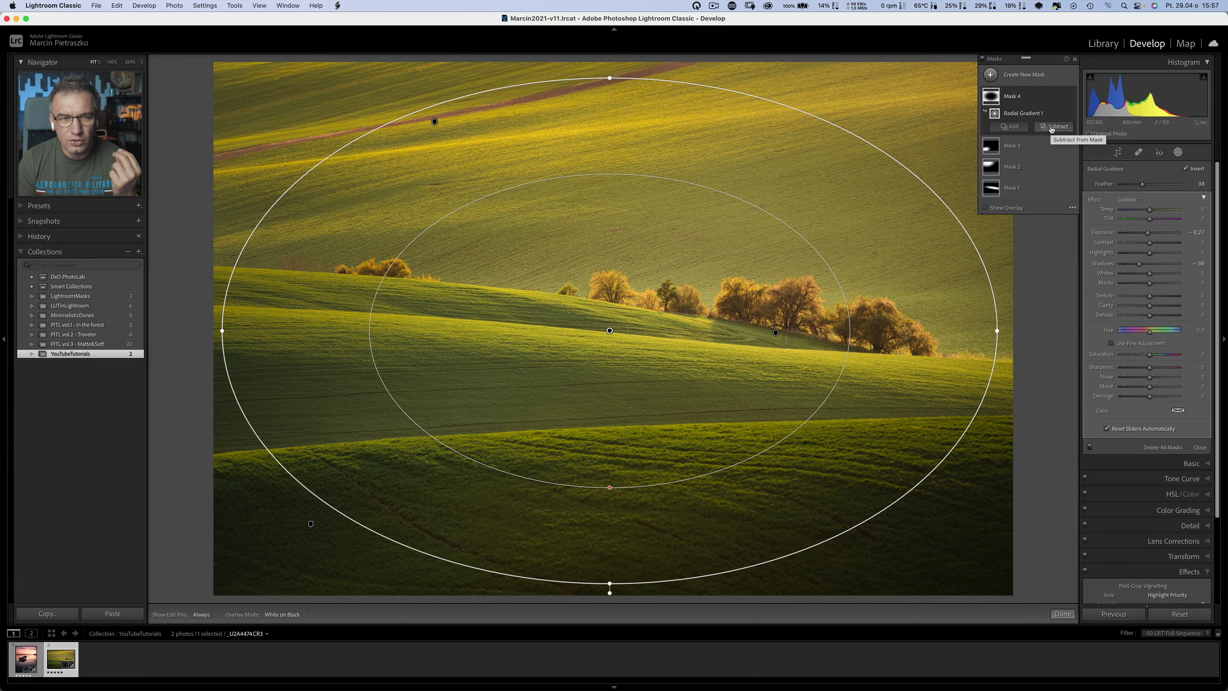
# Subtract a linear gradient from Mask 4 across the lower field, just below the trees.
pyautogui.moveTo(499, 137); pyautogui.dragTo(280, 130)
pyautogui.moveTo(225, 452); pyautogui.dragTo(978, 408)
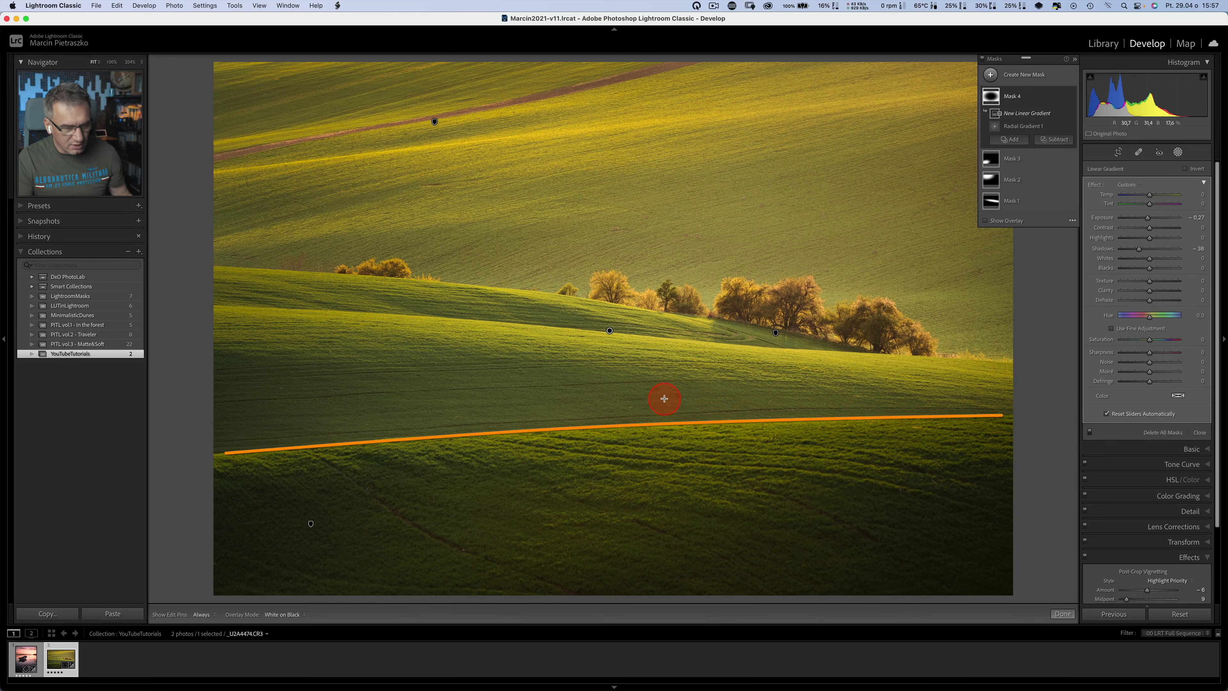
pyautogui.moveTo(656, 372); pyautogui.dragTo(655, 488)
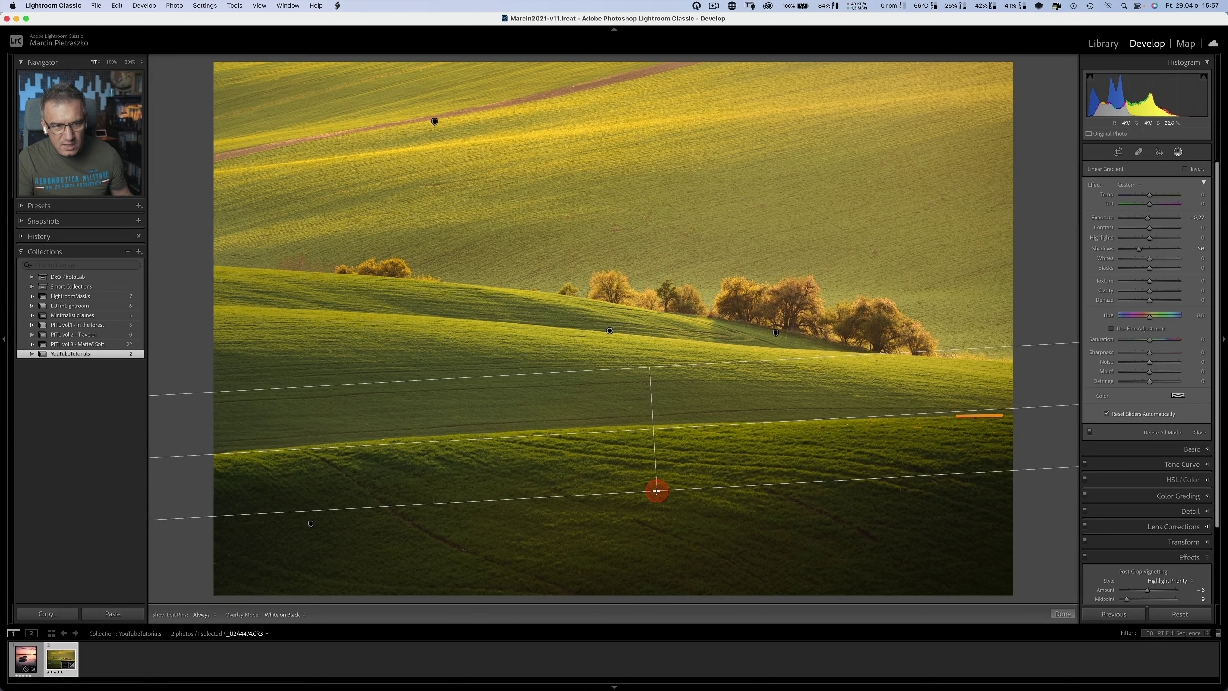
pyautogui.moveTo(654, 489); pyautogui.dragTo(657, 486)
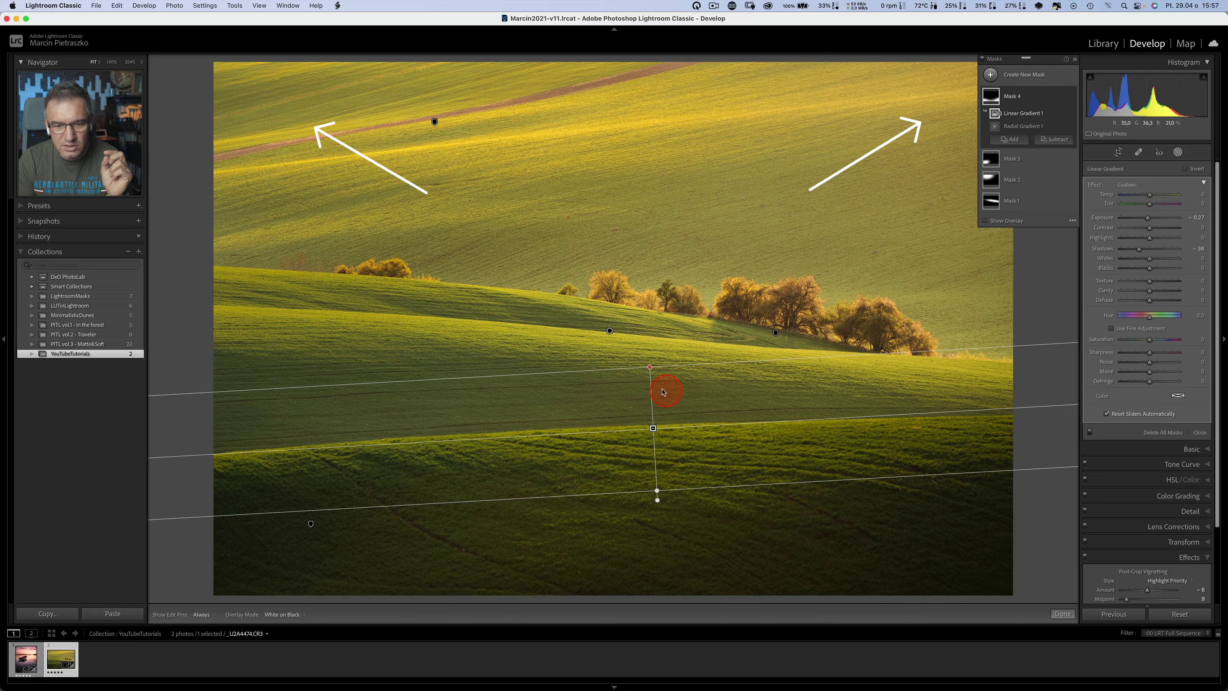
pyautogui.moveTo(653, 427); pyautogui.dragTo(673, 381)
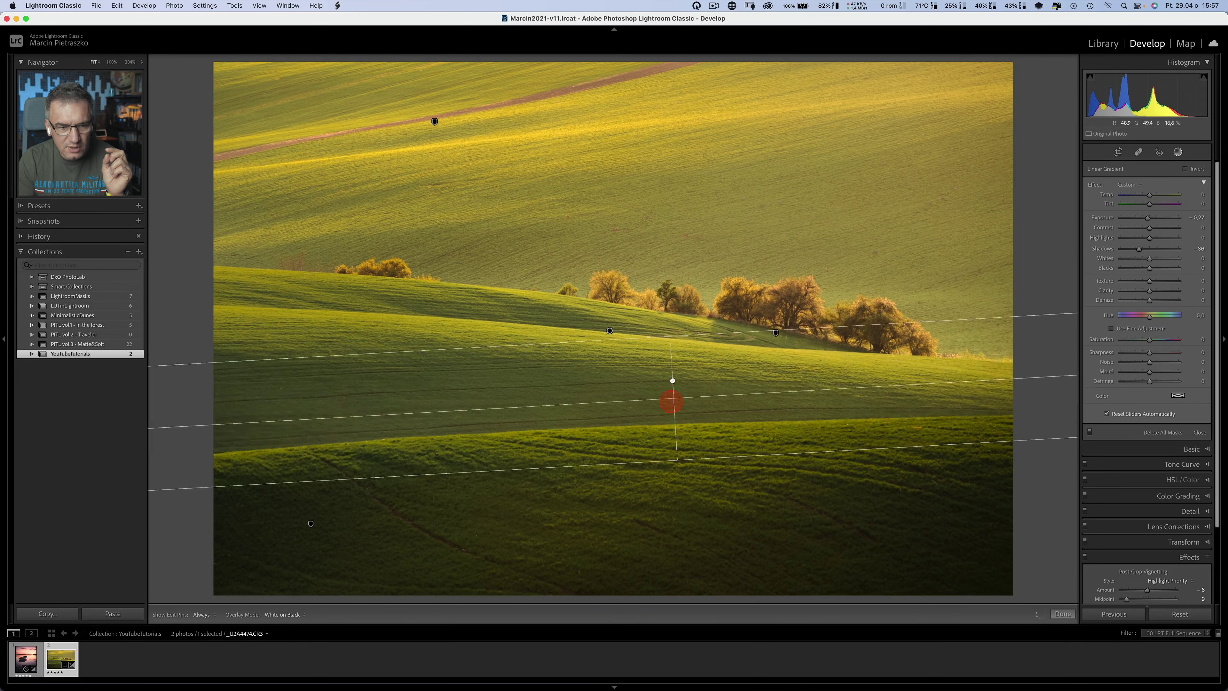
pyautogui.moveTo(672, 380); pyautogui.dragTo(677, 388)
pyautogui.click(316, 395)
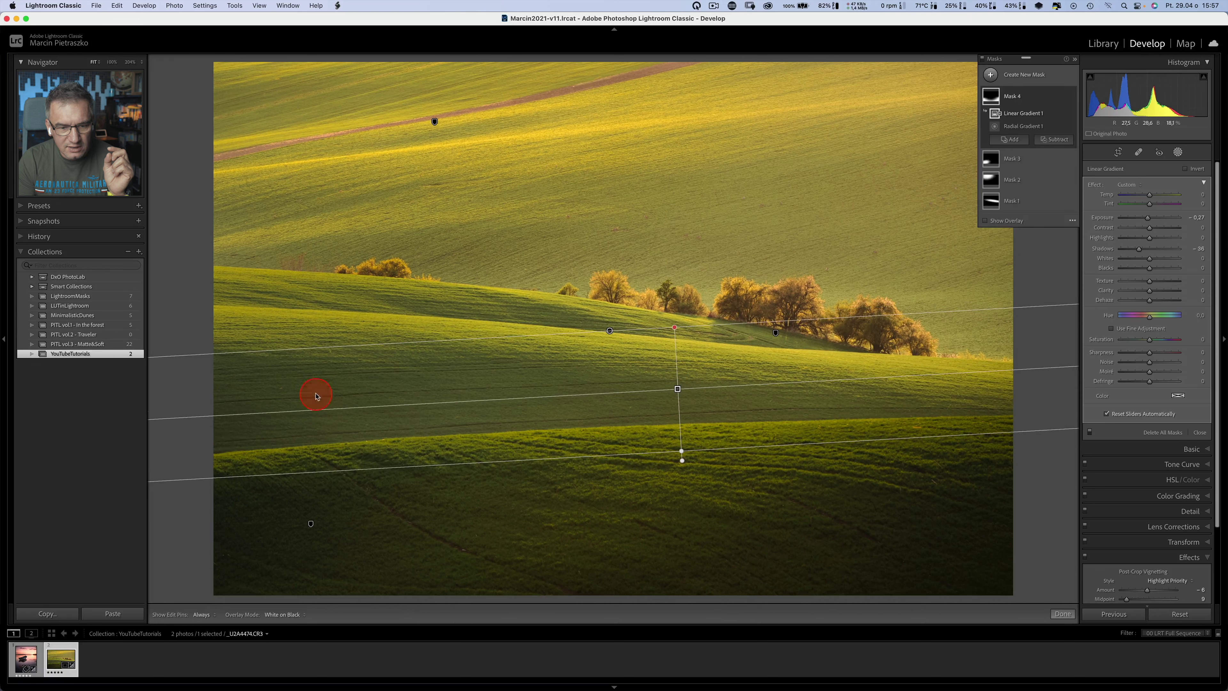
pyautogui.click(992, 98)
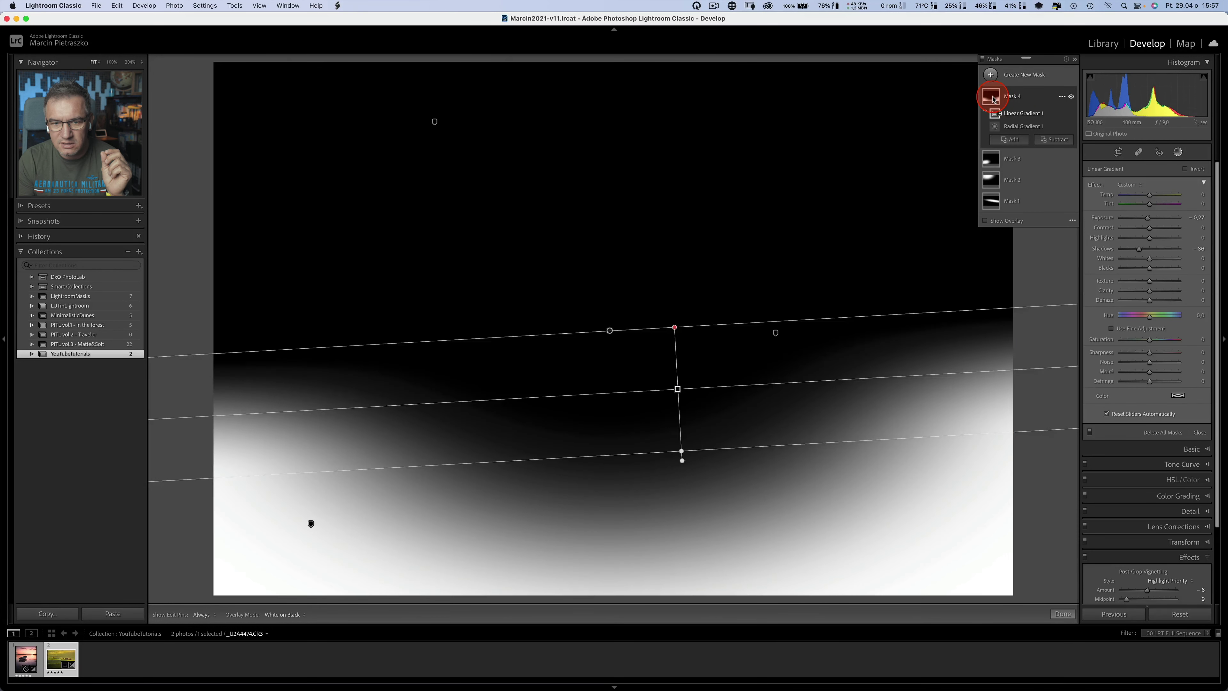
pyautogui.click(992, 98)
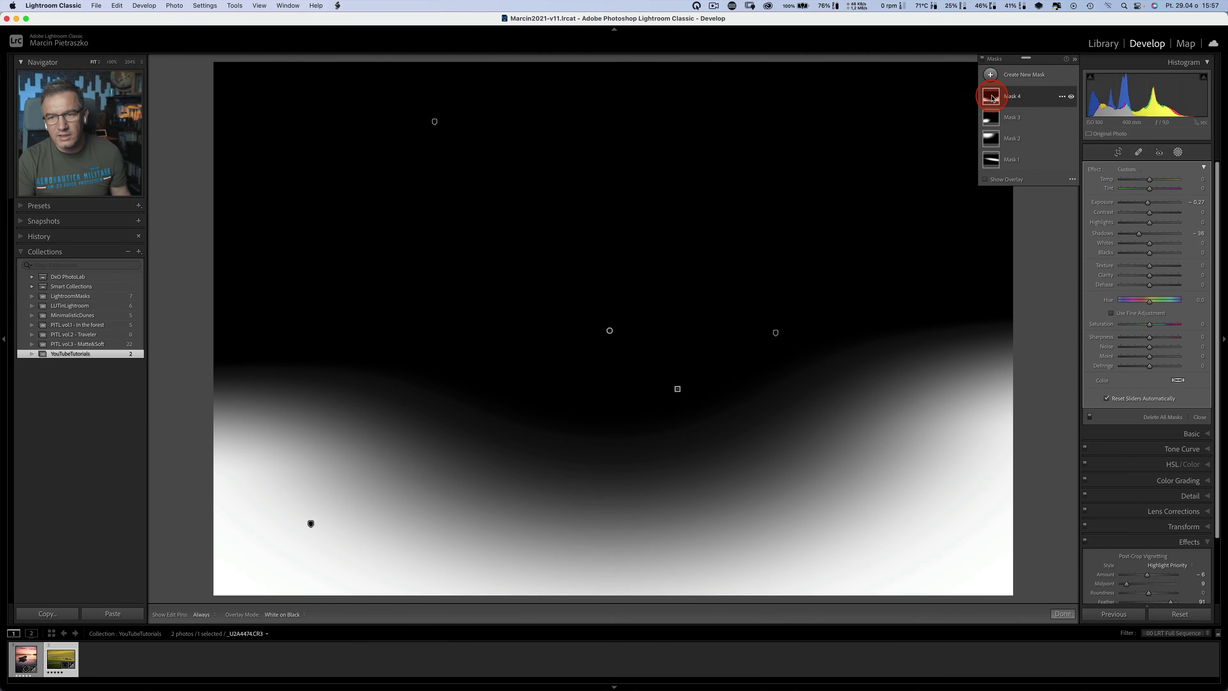
pyautogui.click(1030, 99)
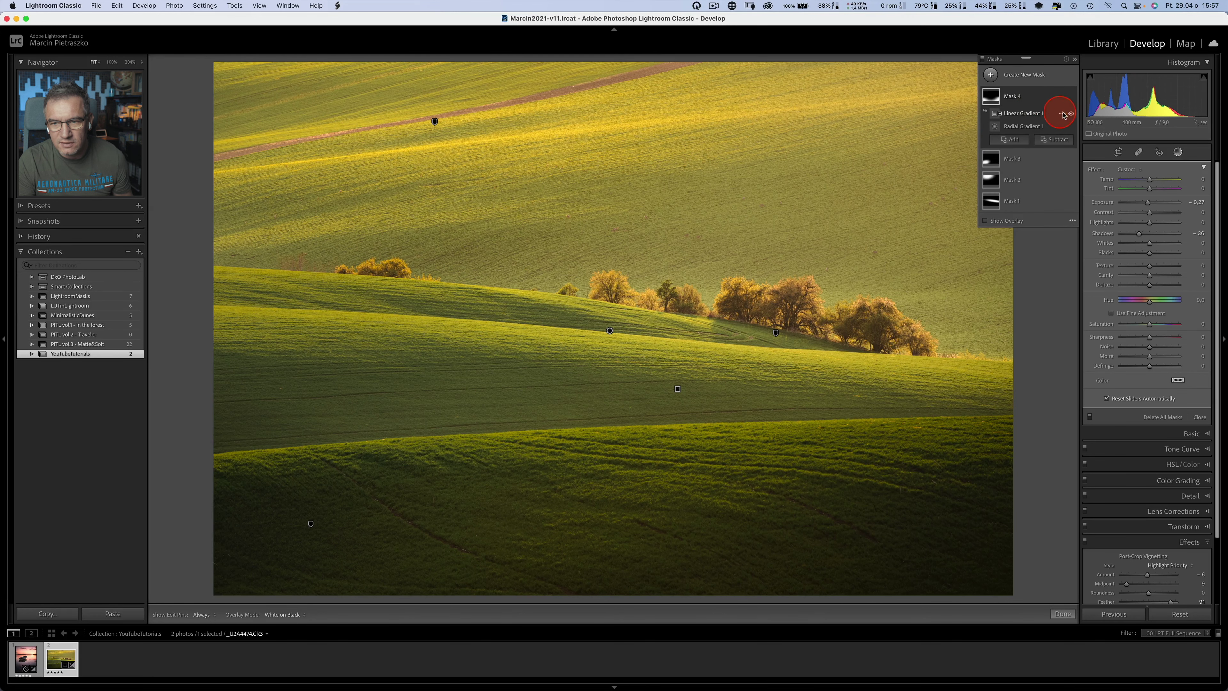
pyautogui.click(989, 98)
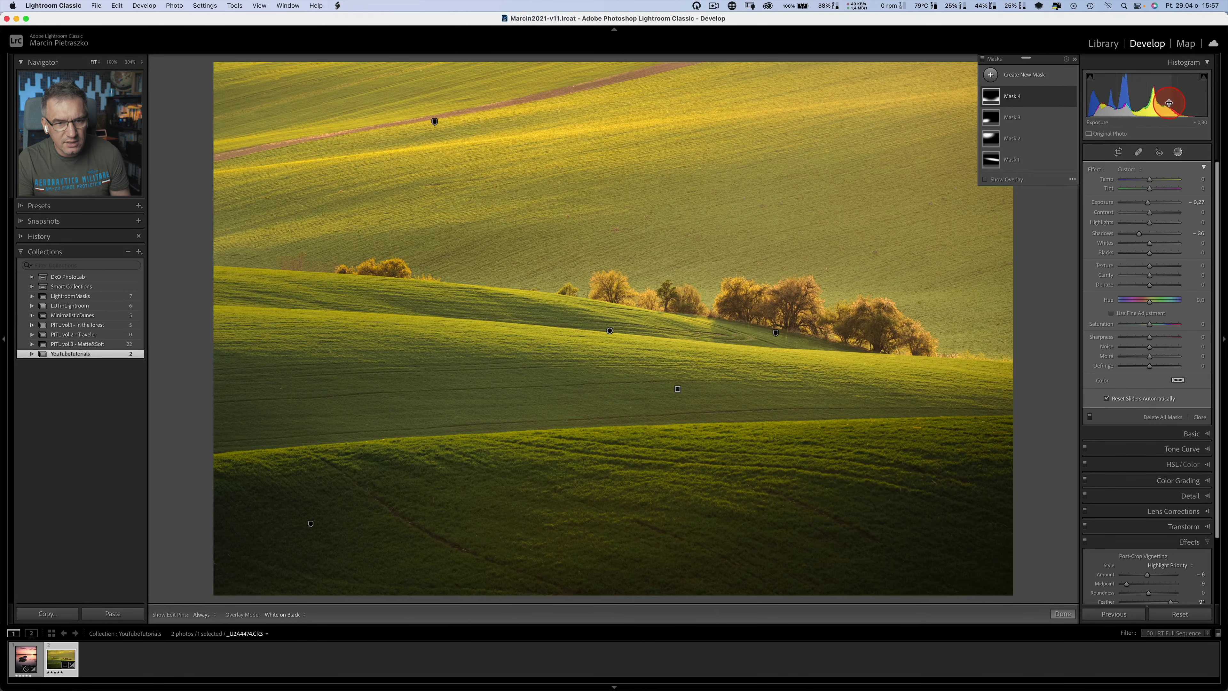
pyautogui.click(1054, 127)
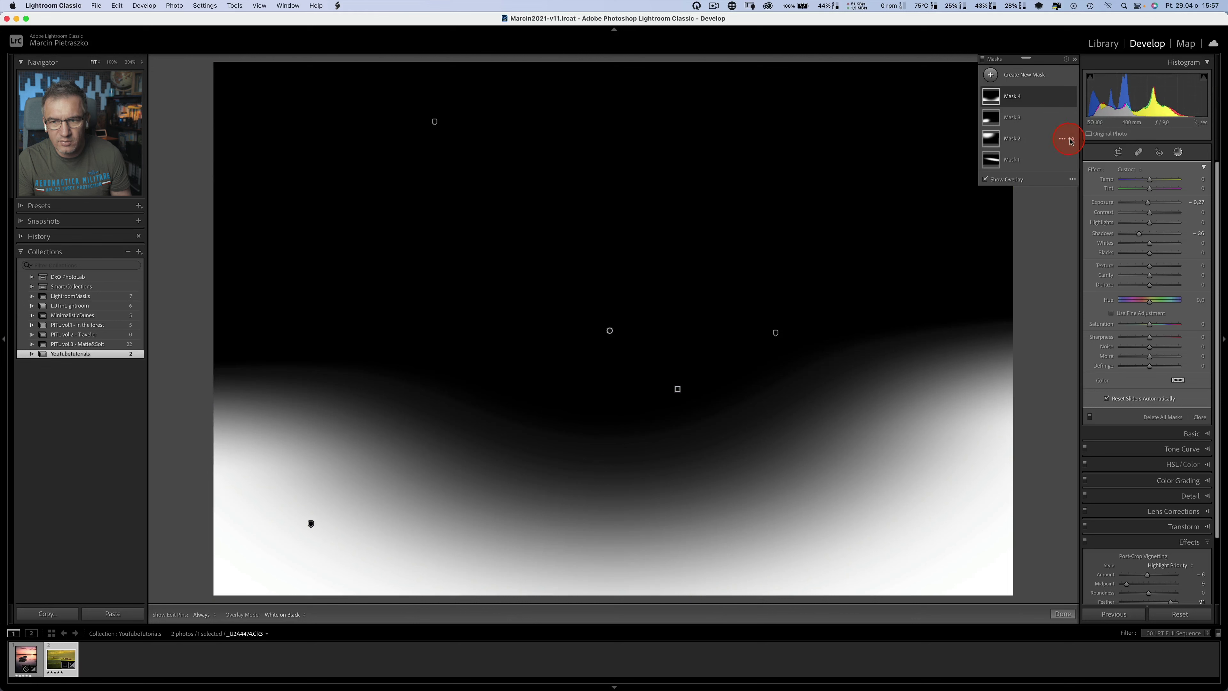
pyautogui.click(1044, 98)
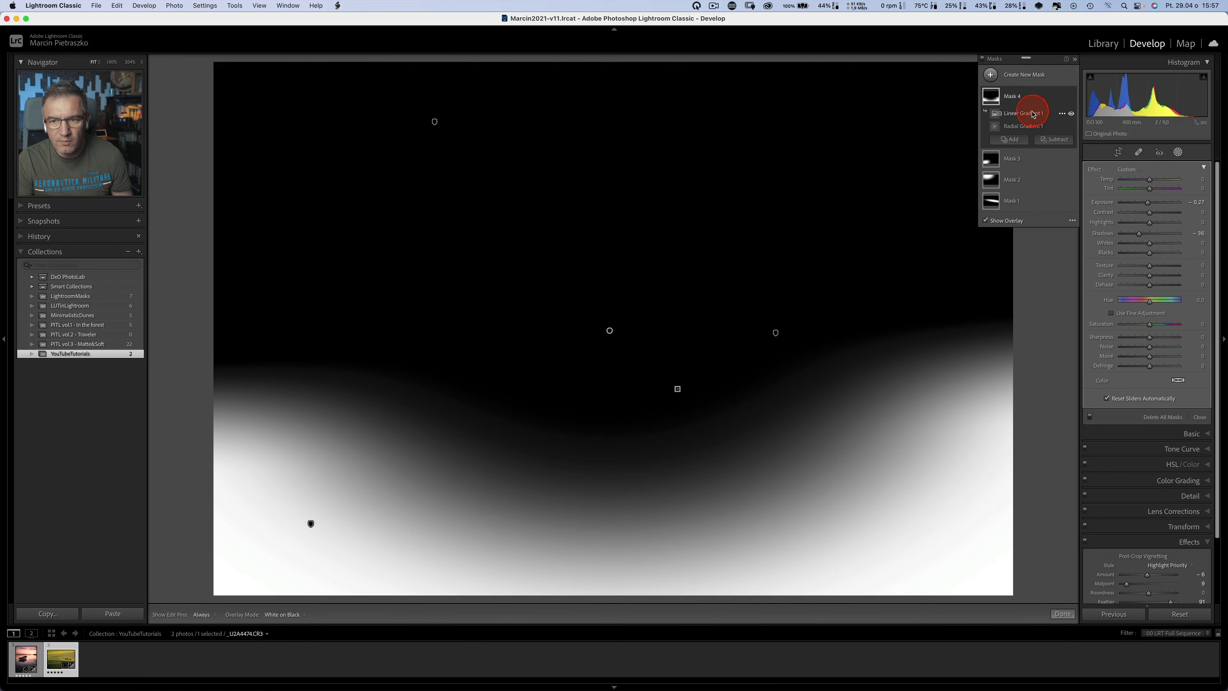
pyautogui.click(1071, 115)
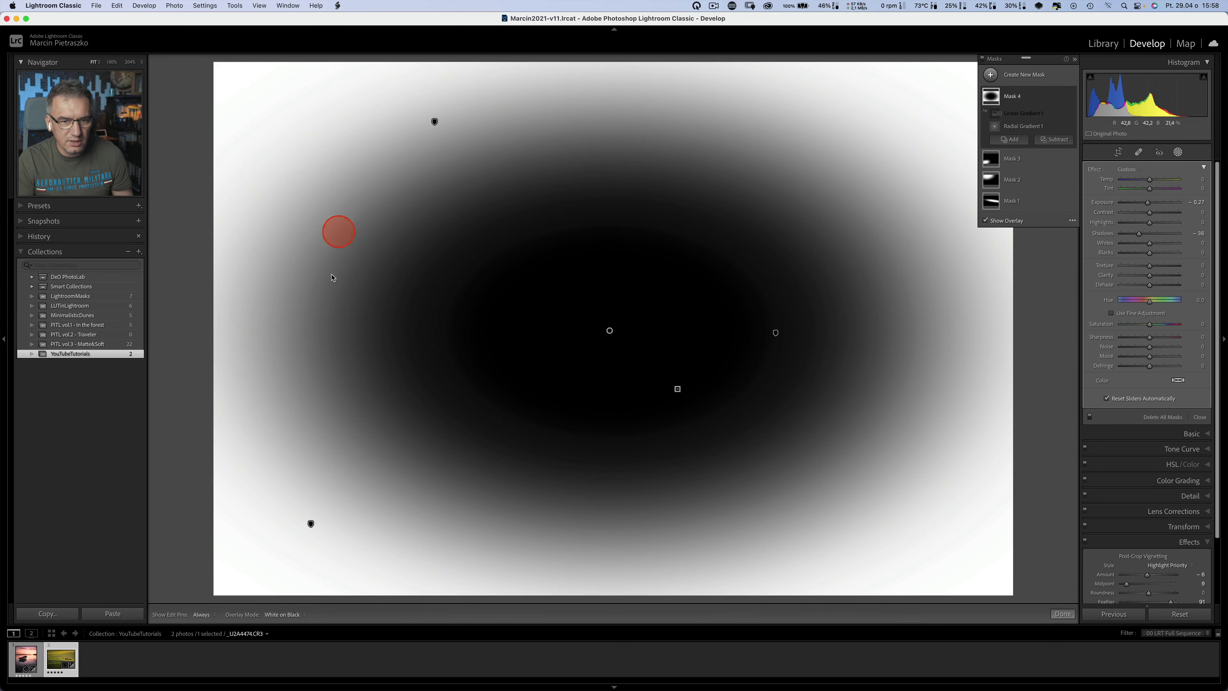
pyautogui.moveTo(1024, 126)
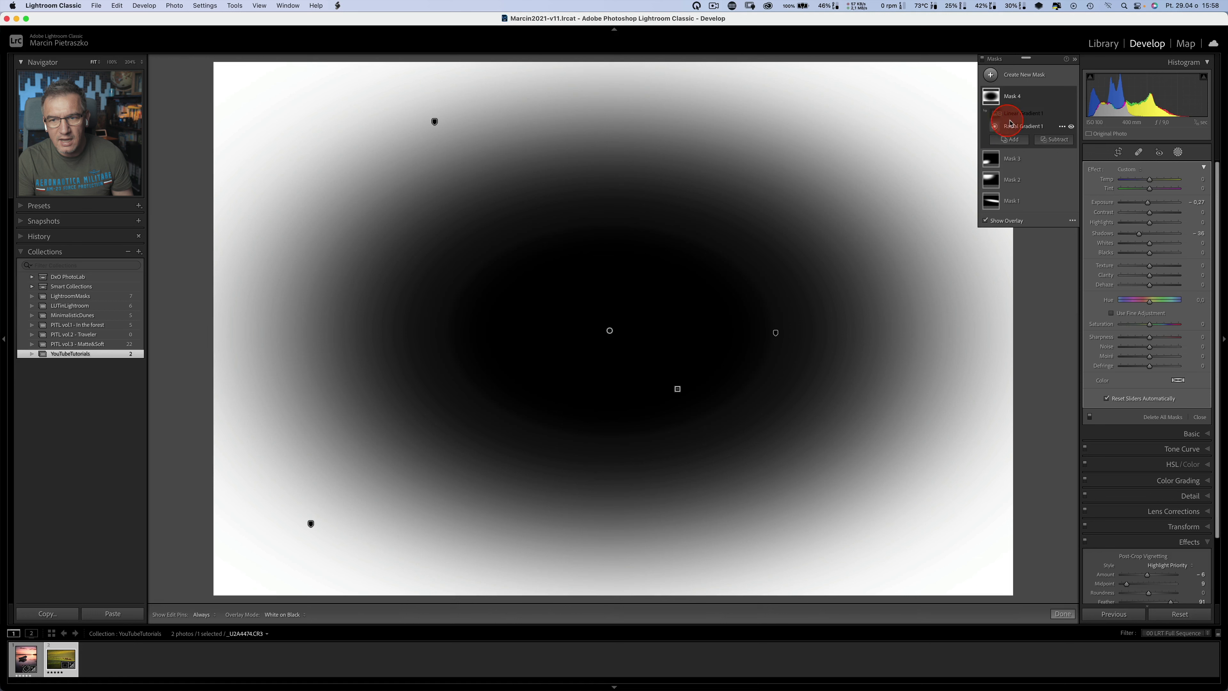
pyautogui.click(1071, 114)
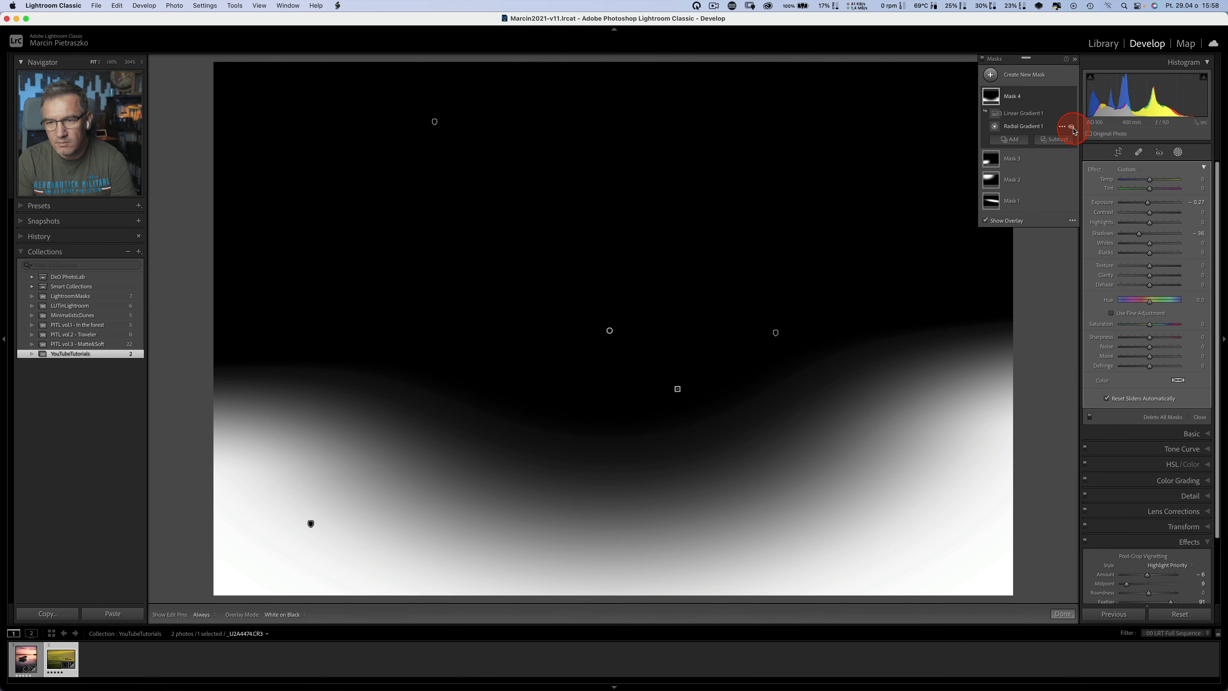
# Hide the overlay and toggle Mask 4 off and on to compare before and after.
pyautogui.press('o')
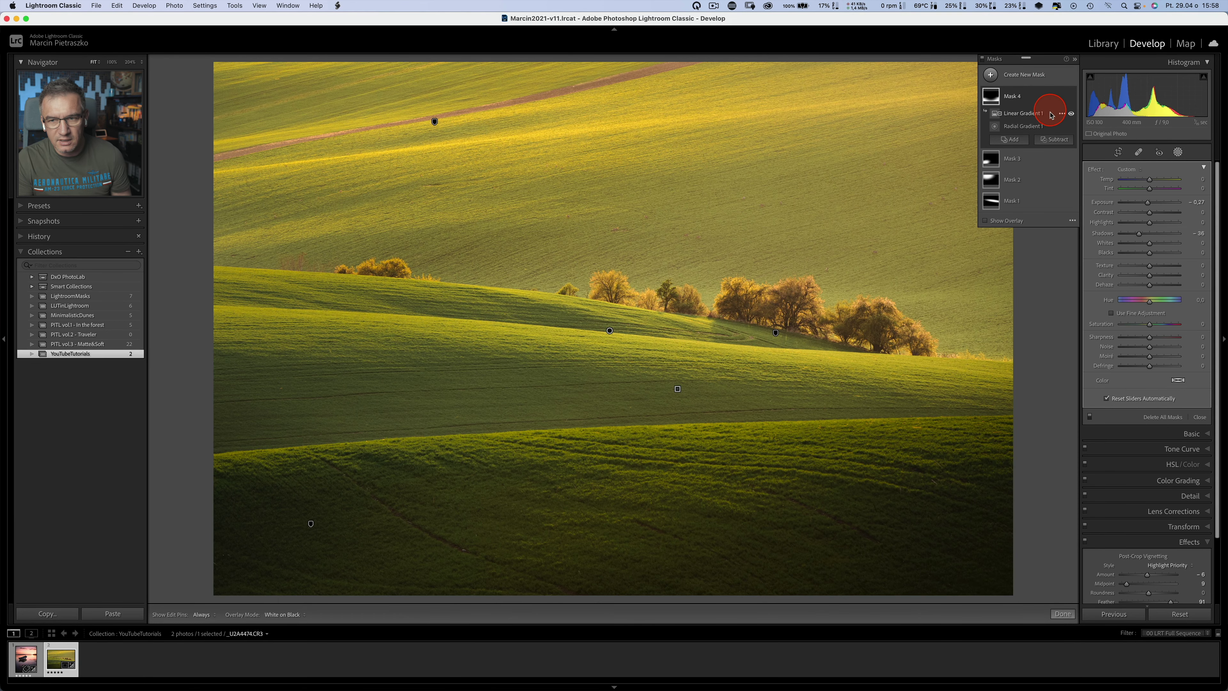
pyautogui.click(1072, 98)
pyautogui.click(1071, 97)
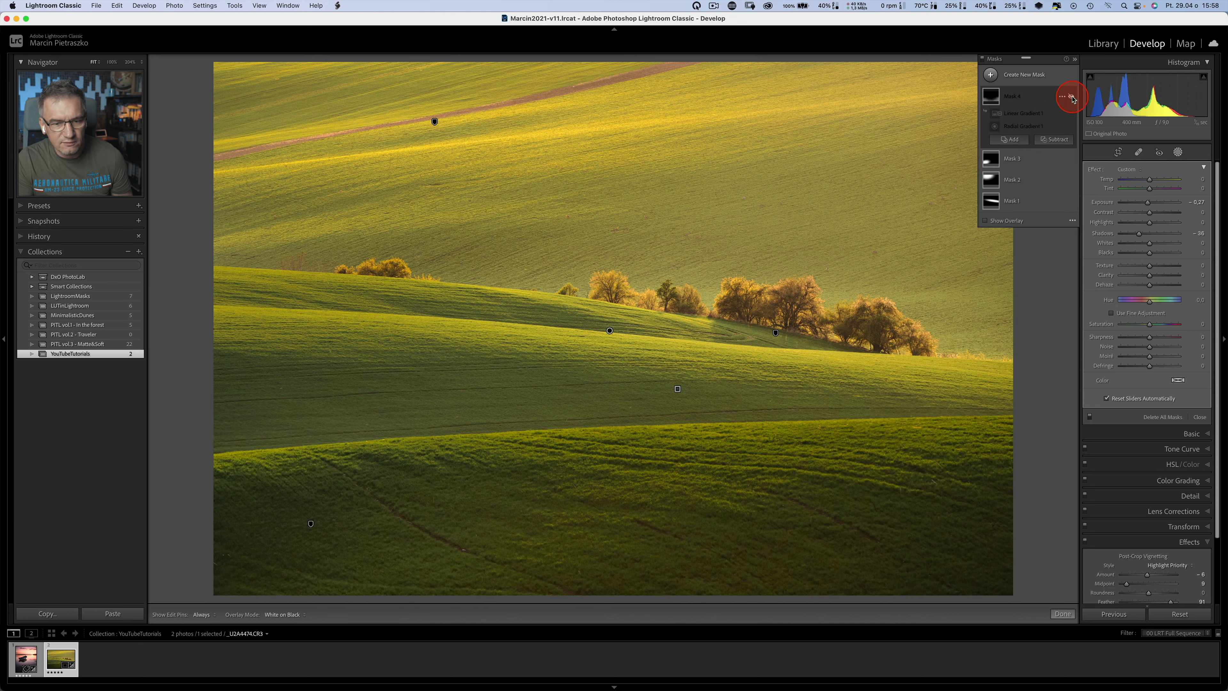
pyautogui.click(1072, 97)
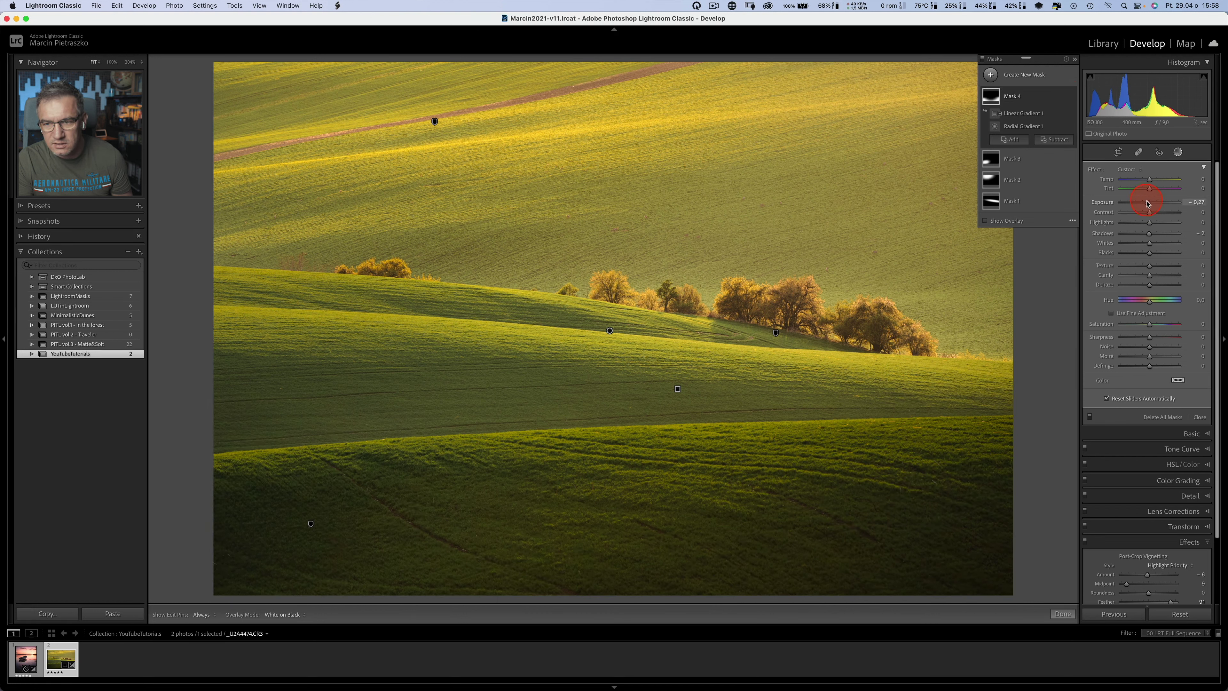
# Lighten Mask 4's exposure slightly and rotate Linear Gradient 1 to a steeper tilt.
pyautogui.moveTo(1146, 204); pyautogui.dragTo(1148, 204)
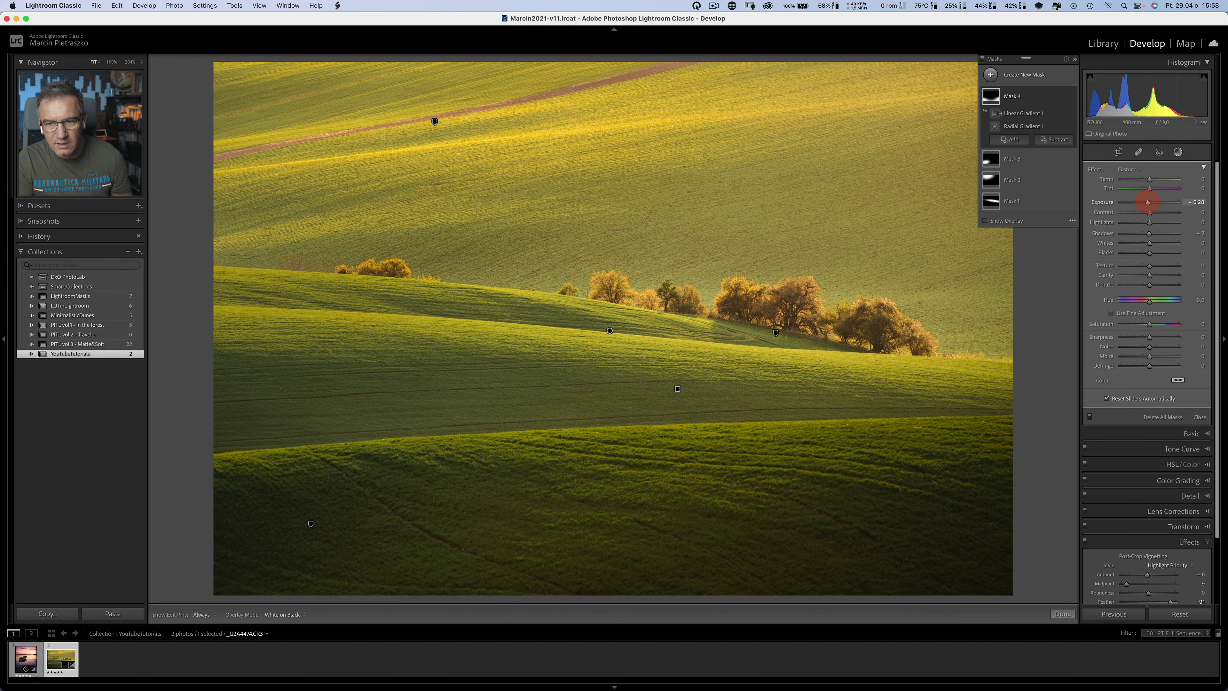
pyautogui.click(678, 388)
pyautogui.moveTo(689, 389)
pyautogui.mouseDown()
pyautogui.moveTo(694, 363)
pyautogui.moveTo(653, 242)
pyautogui.mouseUp()
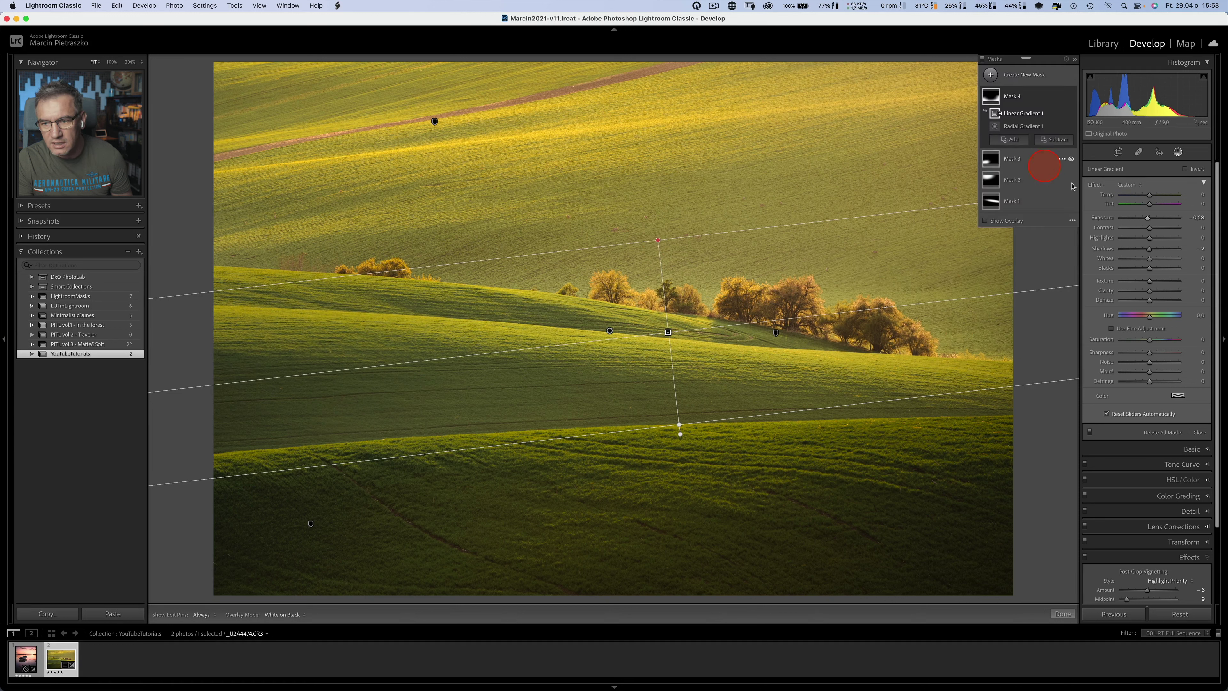
# Adjust Linear Gradient 1's exposure, then switch to the sunset boat photo.
pyautogui.moveTo(1148, 218)
pyautogui.mouseDown()
pyautogui.moveTo(1116, 219)
pyautogui.moveTo(1149, 220)
pyautogui.mouseUp()
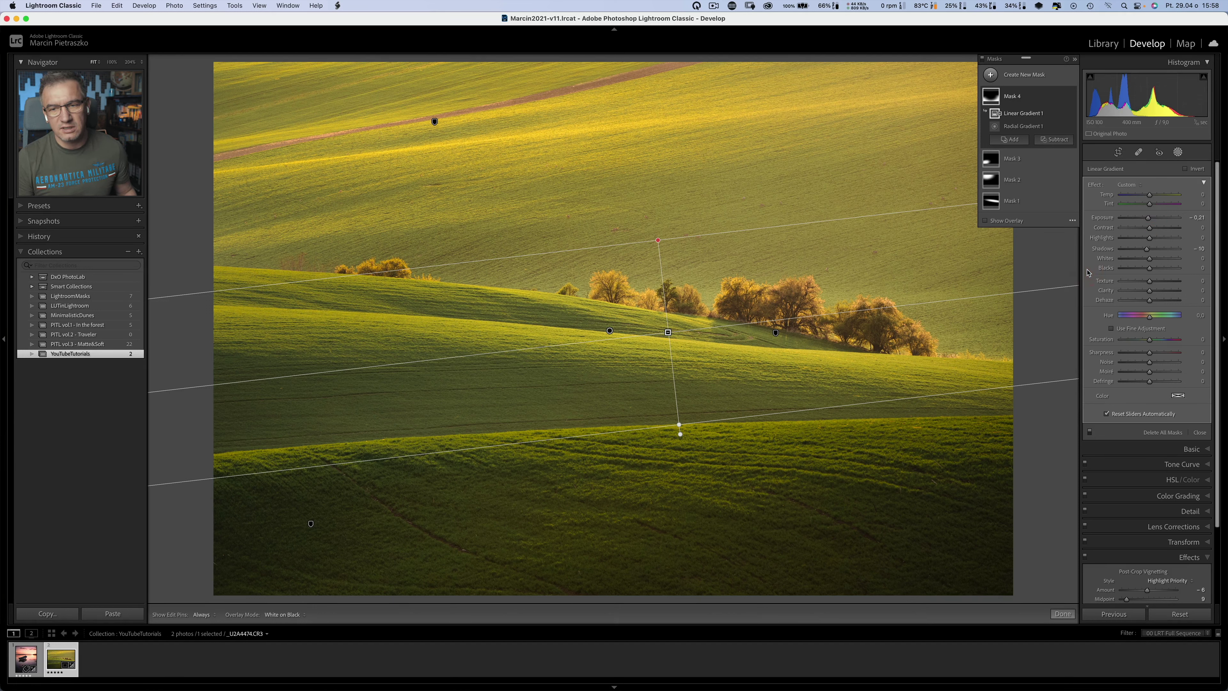
pyautogui.click(21, 659)
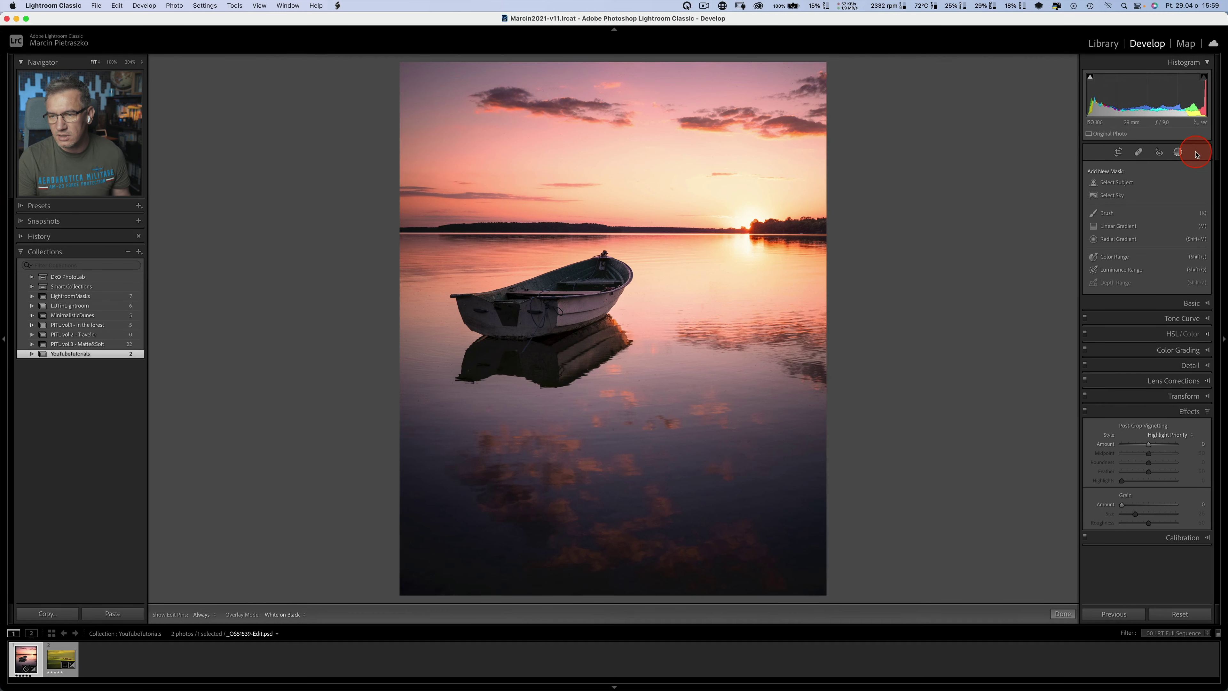
# Create a Select Sky mask on the sunset boat photo and show its overlay.
pyautogui.click(1178, 153)
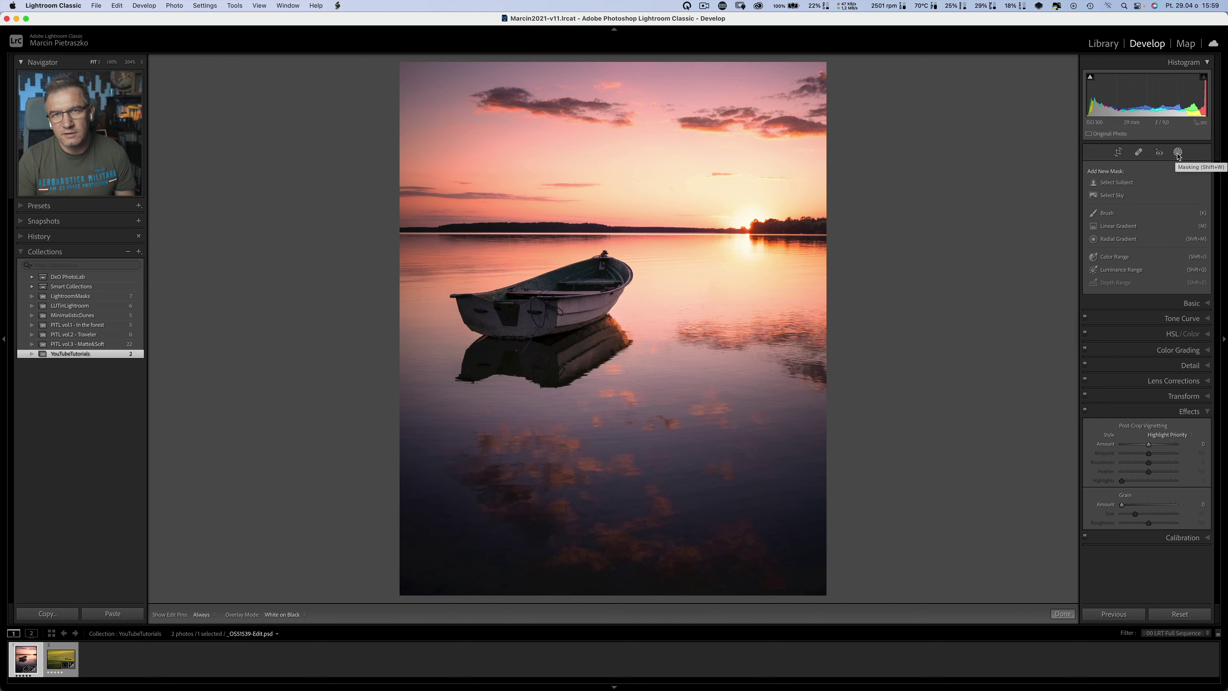
pyautogui.click(1164, 167)
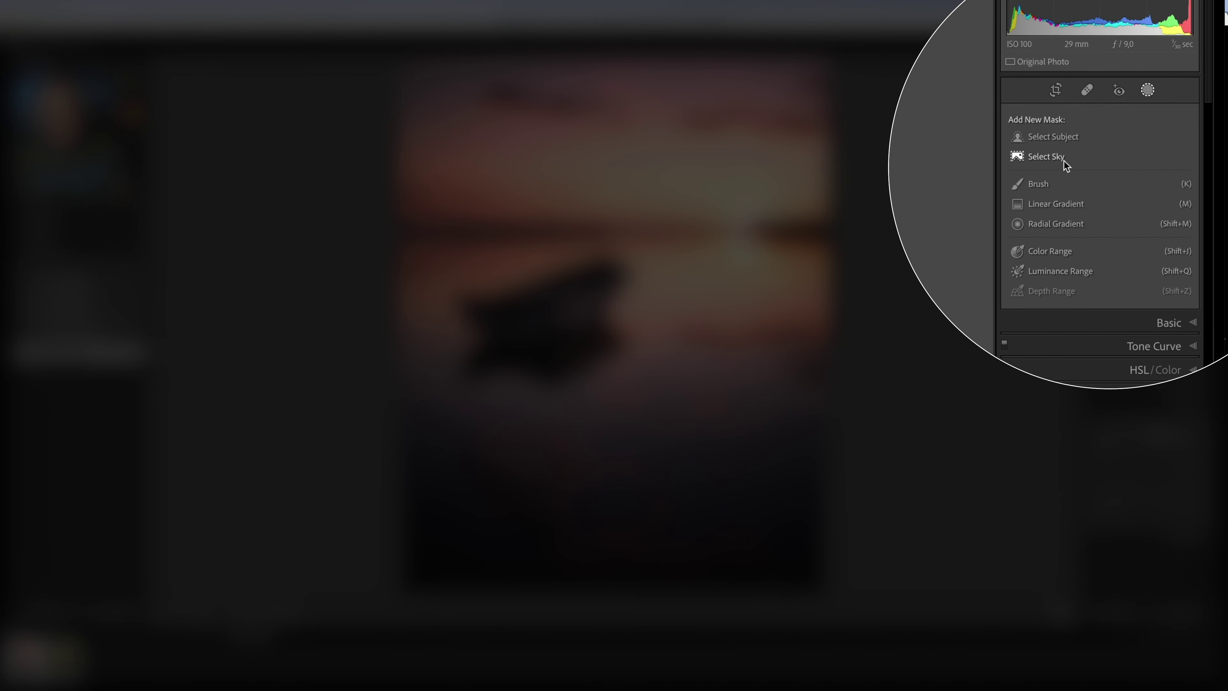
pyautogui.click(1120, 198)
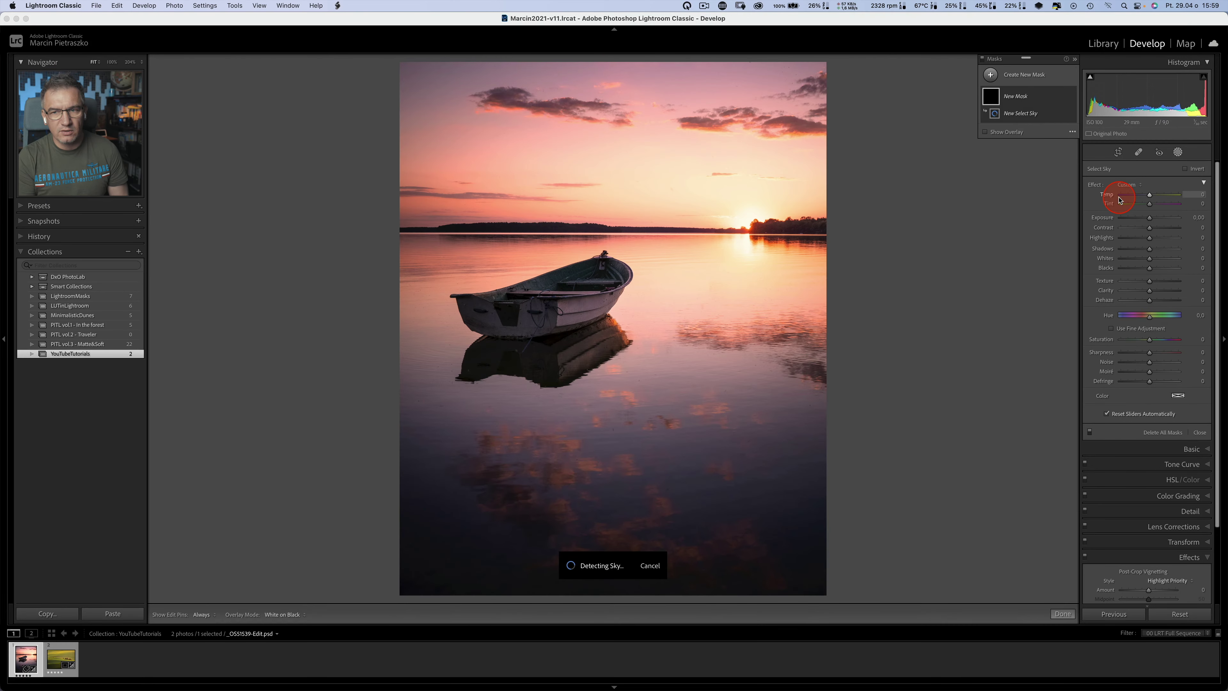
pyautogui.press('o')
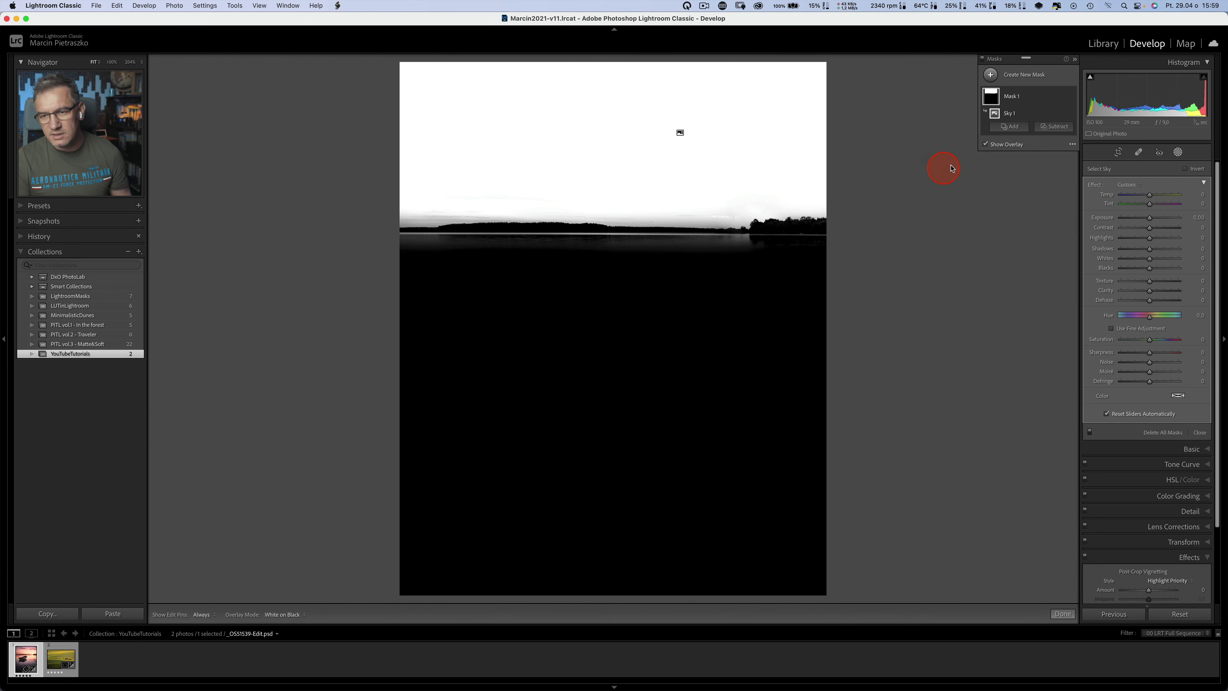
# Hide the overlay and darken the sky mask to Exposure −1.21 and Highlights −80.
pyautogui.click(987, 147)
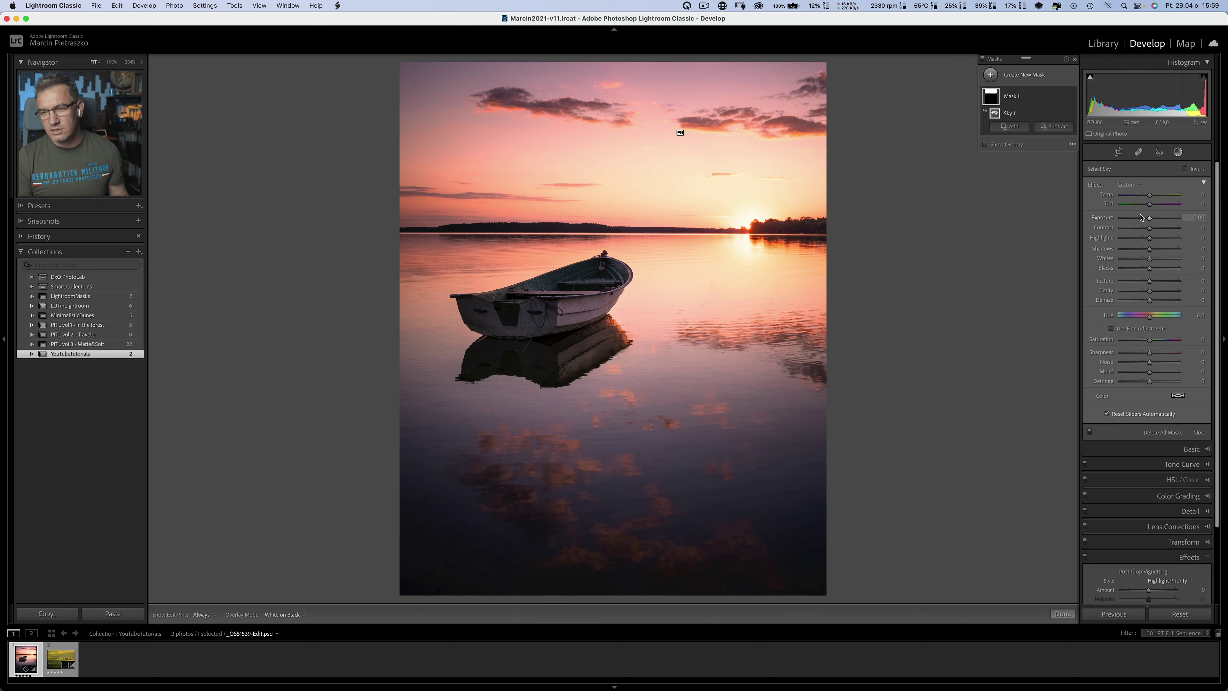
pyautogui.click(1159, 224)
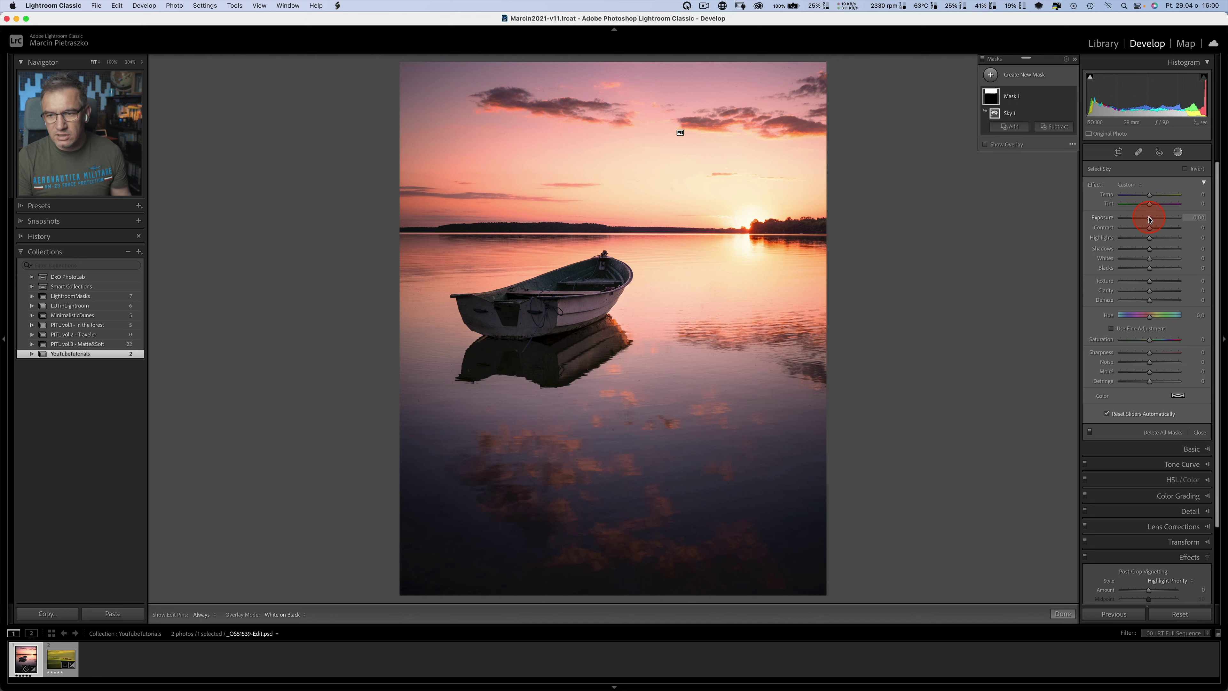
pyautogui.moveTo(1150, 240)
pyautogui.mouseDown()
pyautogui.moveTo(1083, 235)
pyautogui.moveTo(1132, 237)
pyautogui.moveTo(1155, 219)
pyautogui.moveTo(1141, 219)
pyautogui.mouseUp()
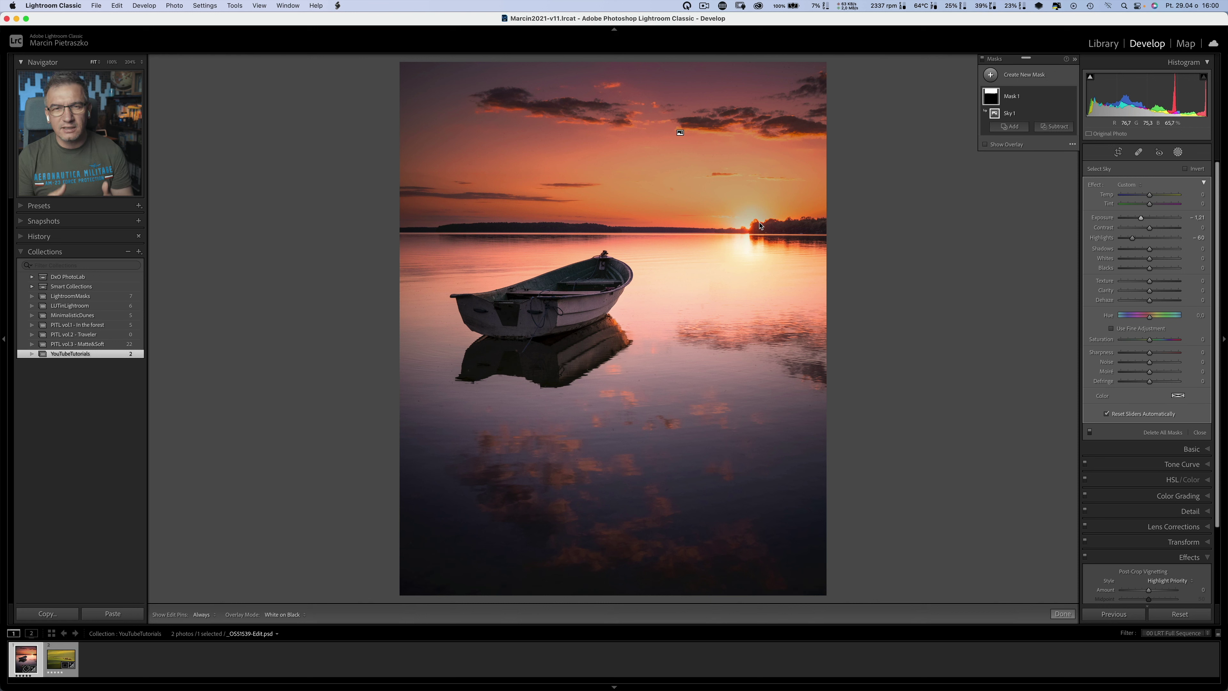
# Reset the sky mask's Highlights and Exposure to 0, then lower its Exposure.
pyautogui.moveTo(685, 272); pyautogui.dragTo(669, 216)
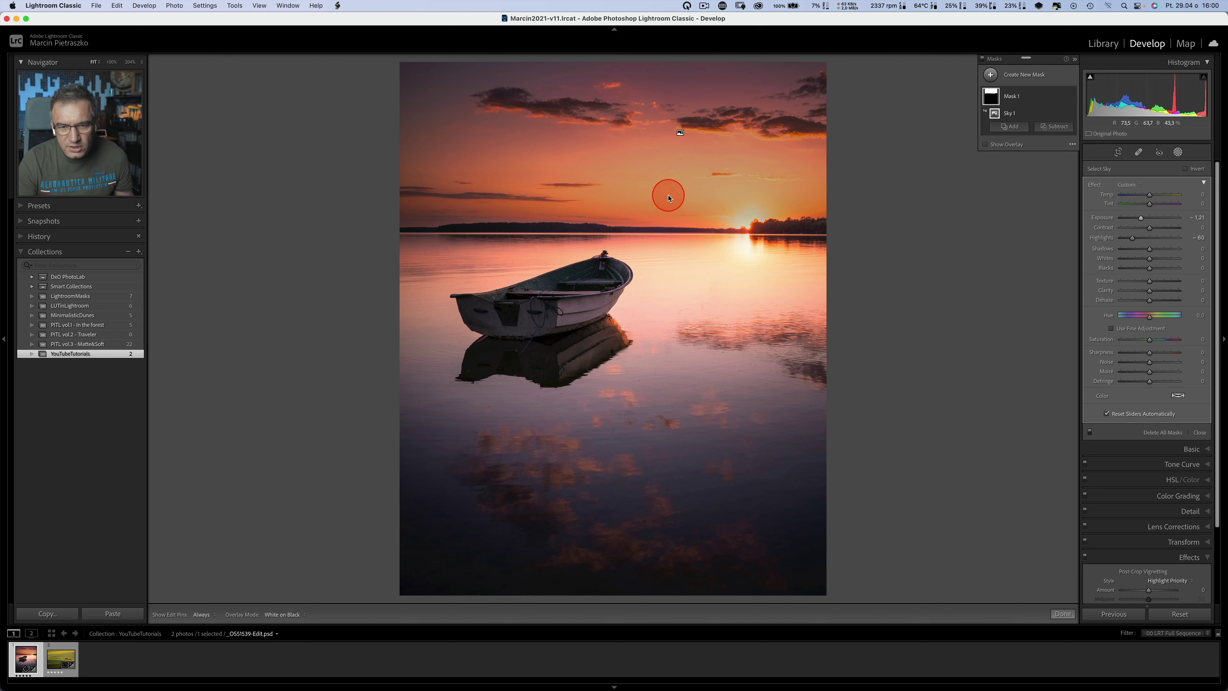
pyautogui.moveTo(668, 217)
pyautogui.mouseDown()
pyautogui.moveTo(682, 195)
pyautogui.moveTo(683, 240)
pyautogui.mouseUp()
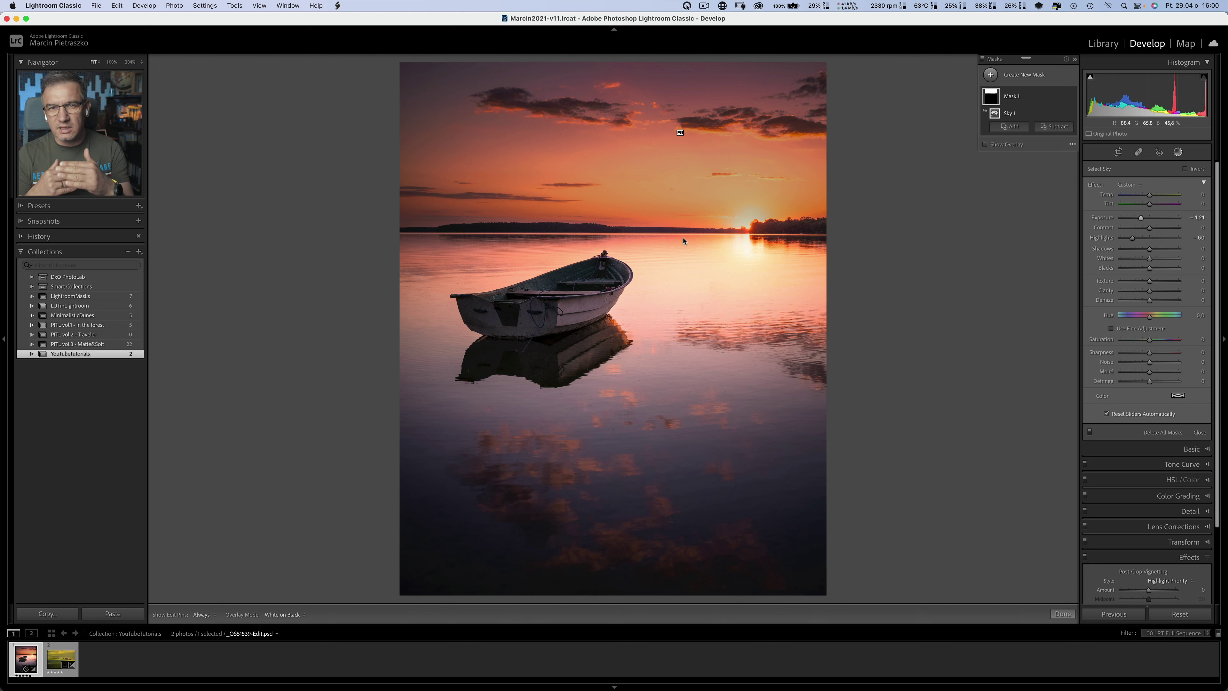
pyautogui.moveTo(683, 240); pyautogui.dragTo(682, 224)
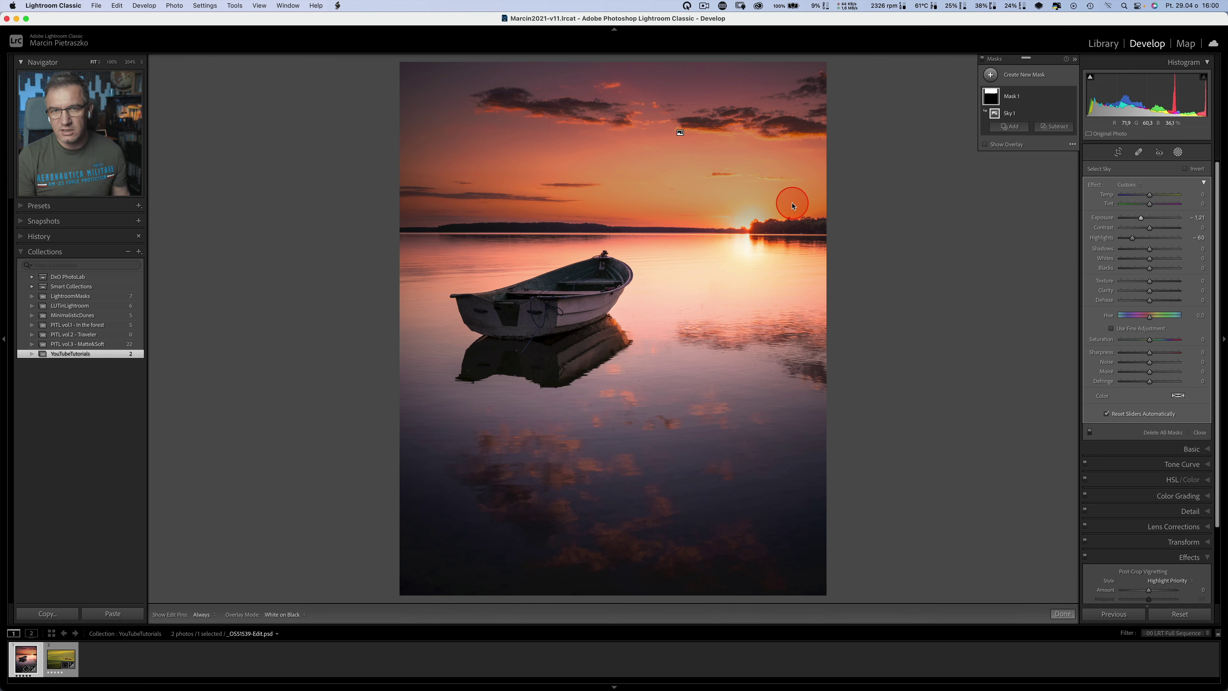
pyautogui.doubleClick(1131, 238)
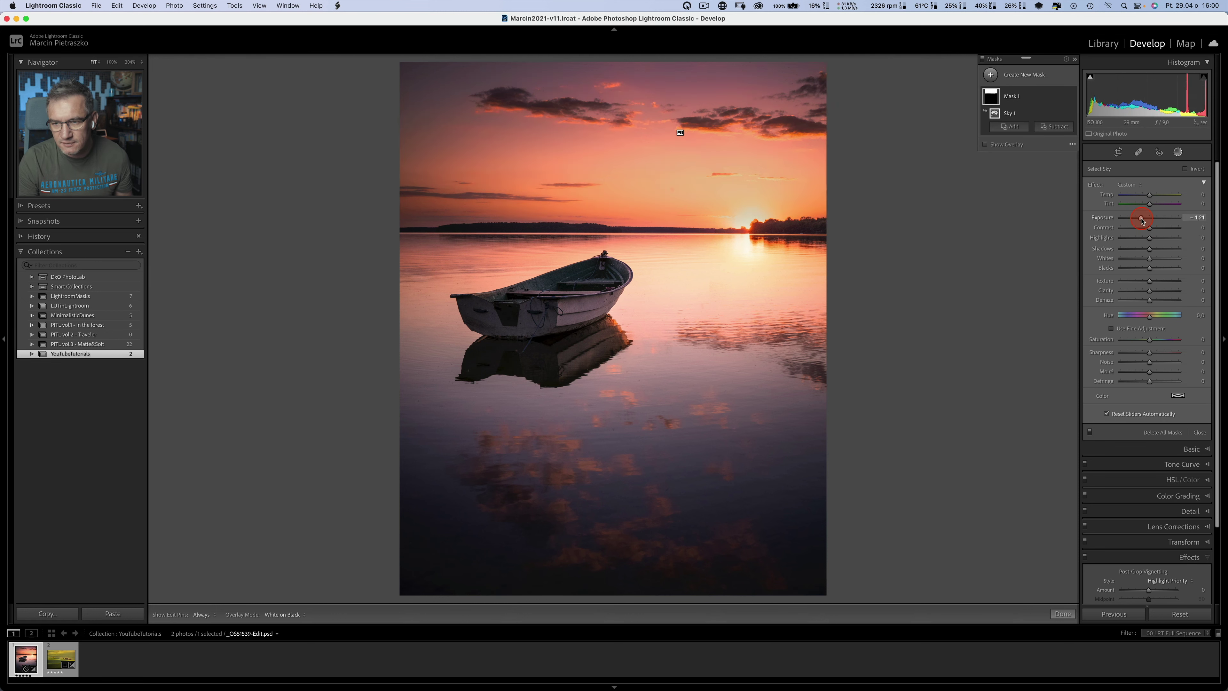
pyautogui.doubleClick(1123, 218)
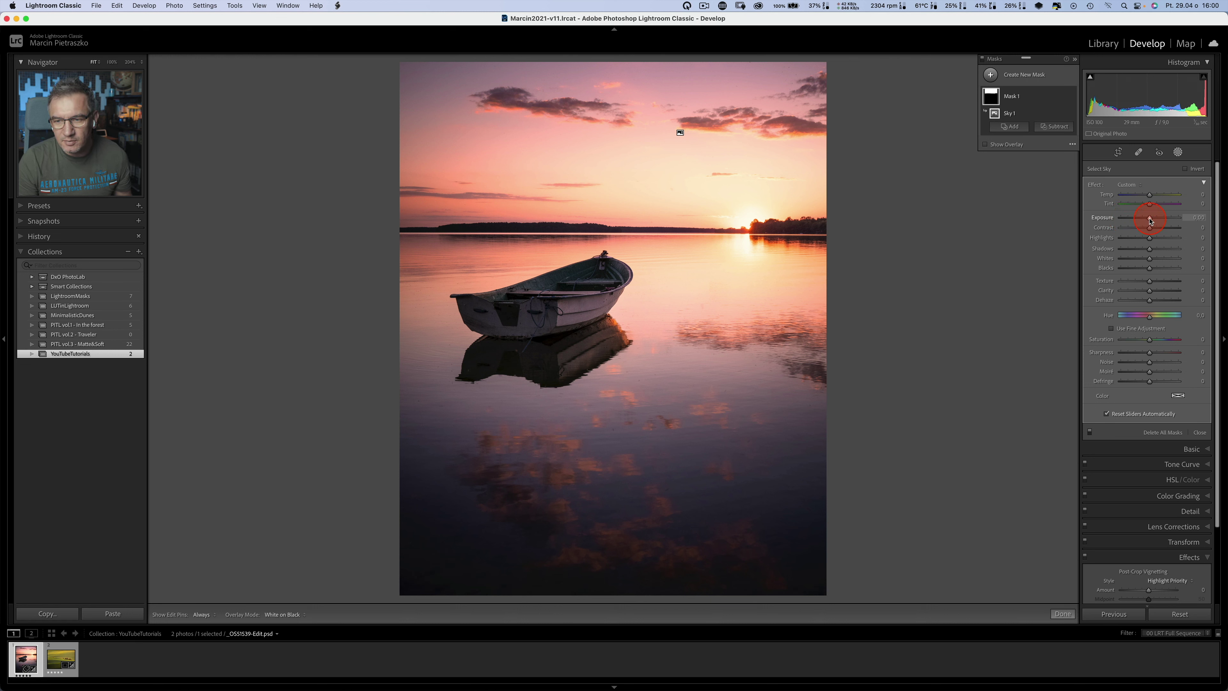
pyautogui.moveTo(1150, 220); pyautogui.dragTo(1140, 219)
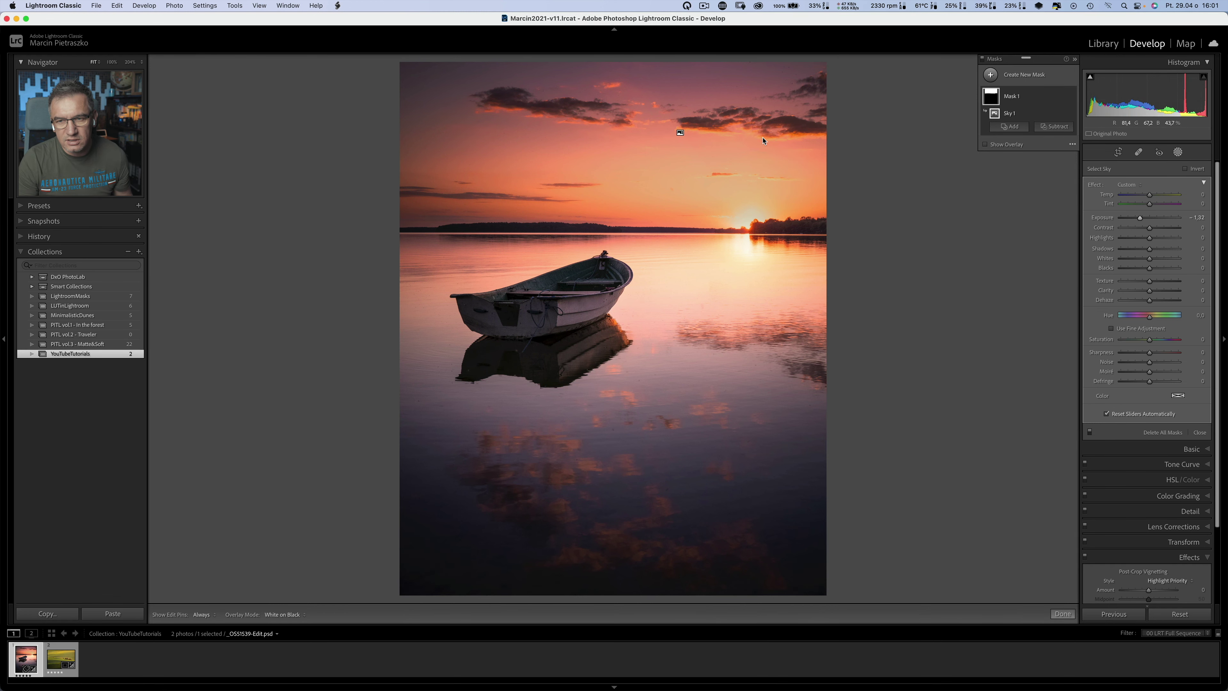
# Darken the sky further to Exposure about −1.83 and zoom the photo to 50%.
pyautogui.click(821, 126)
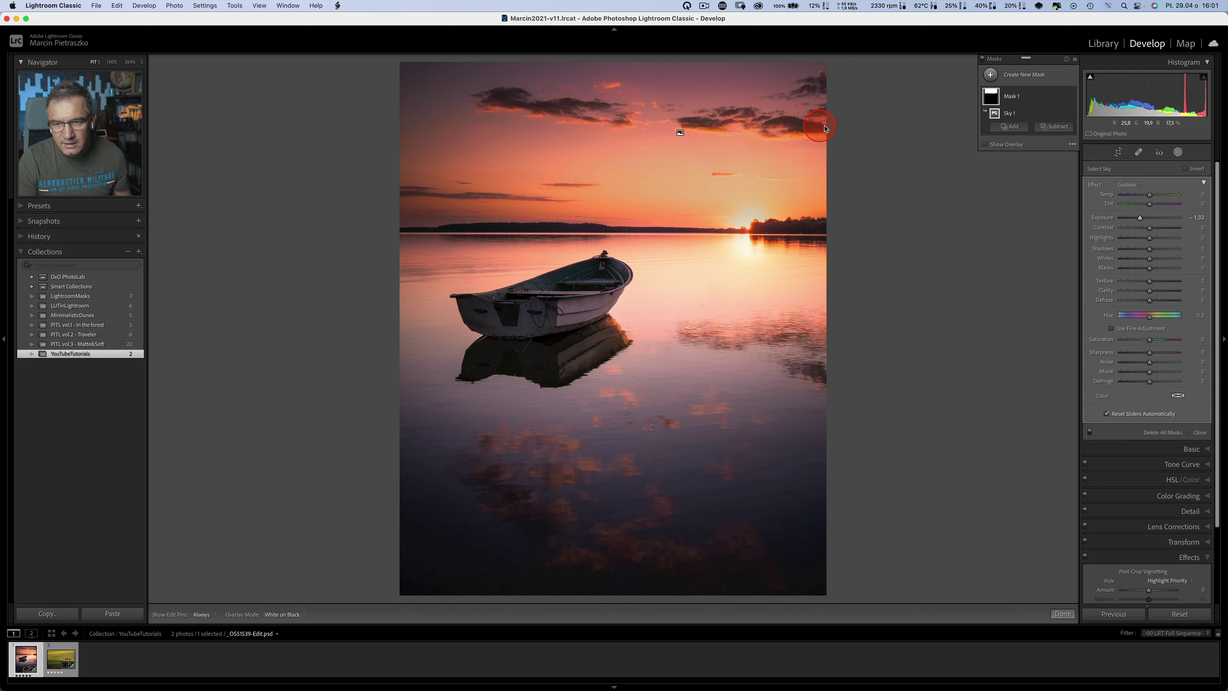
pyautogui.click(1069, 112)
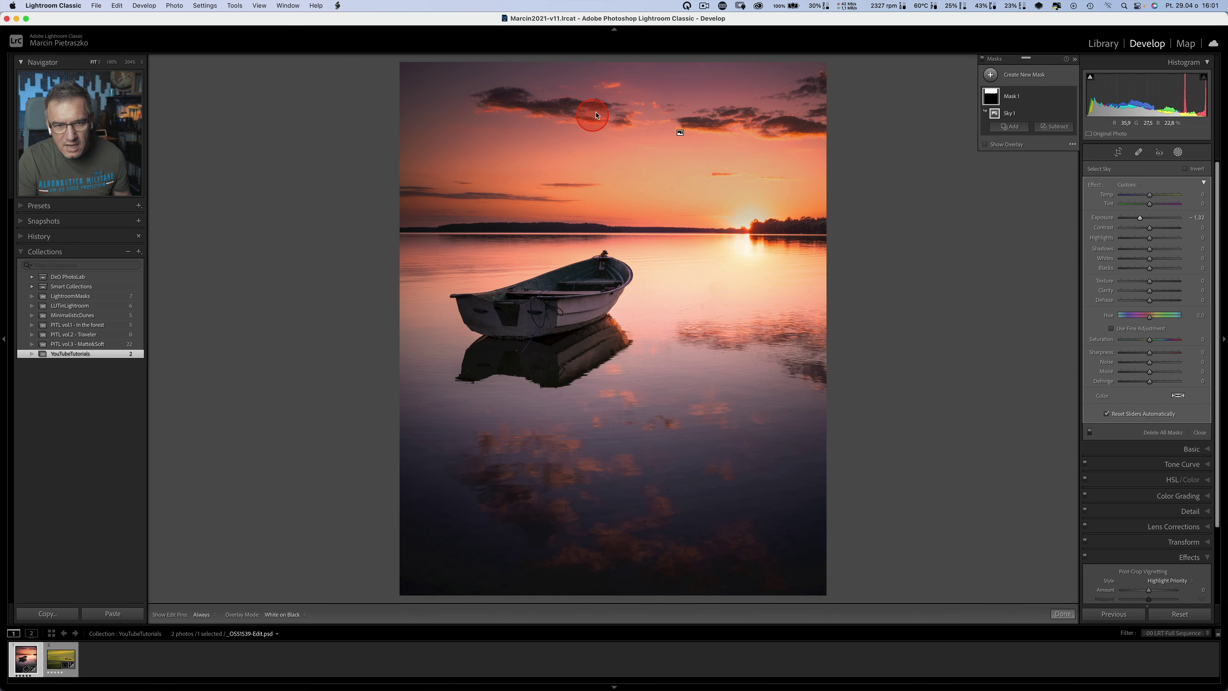
pyautogui.click(1044, 127)
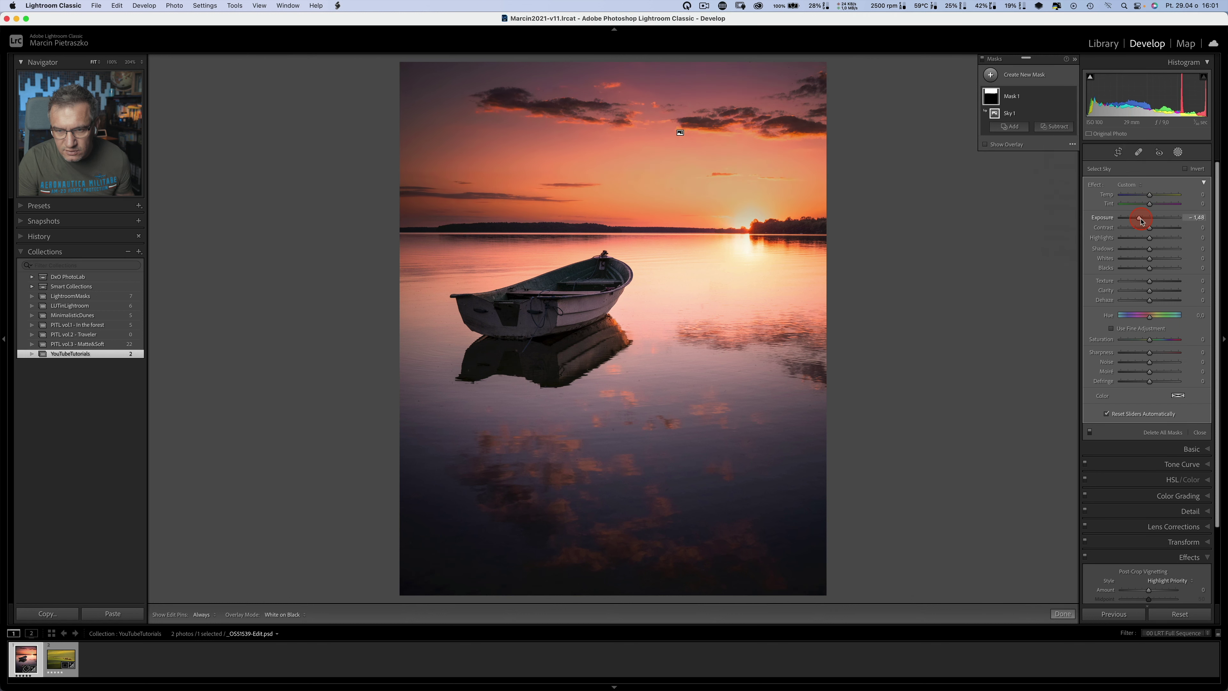
pyautogui.moveTo(1141, 221); pyautogui.dragTo(1139, 221)
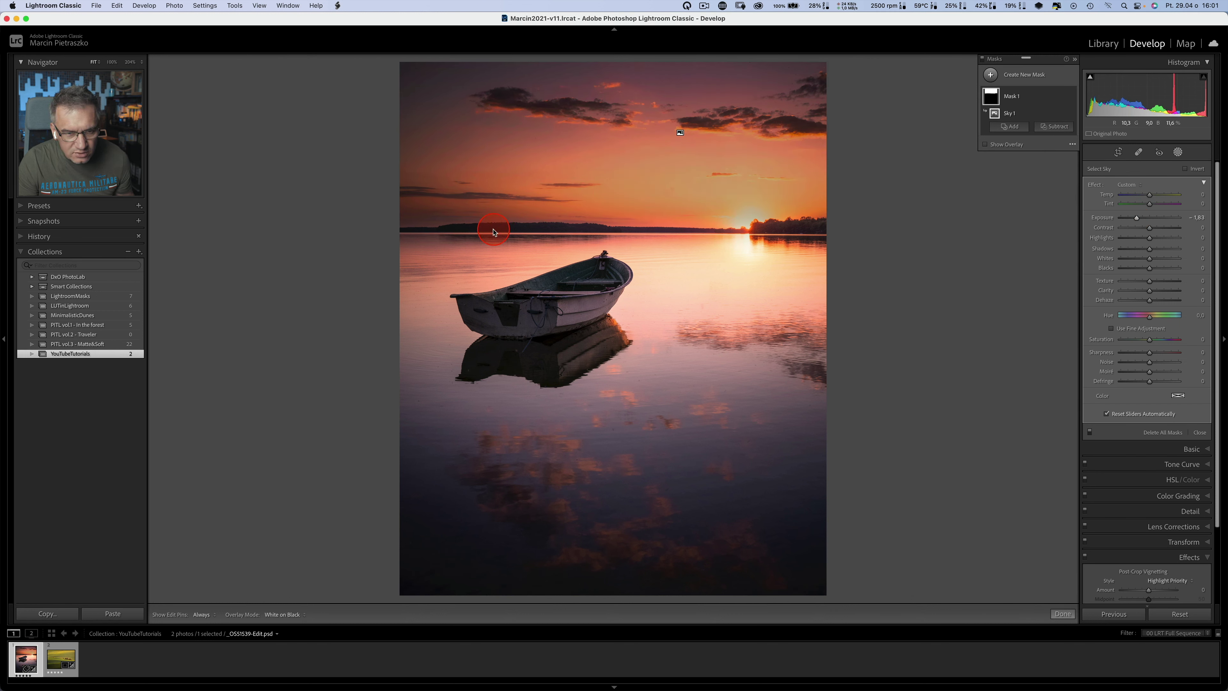
pyautogui.press('super+equal')
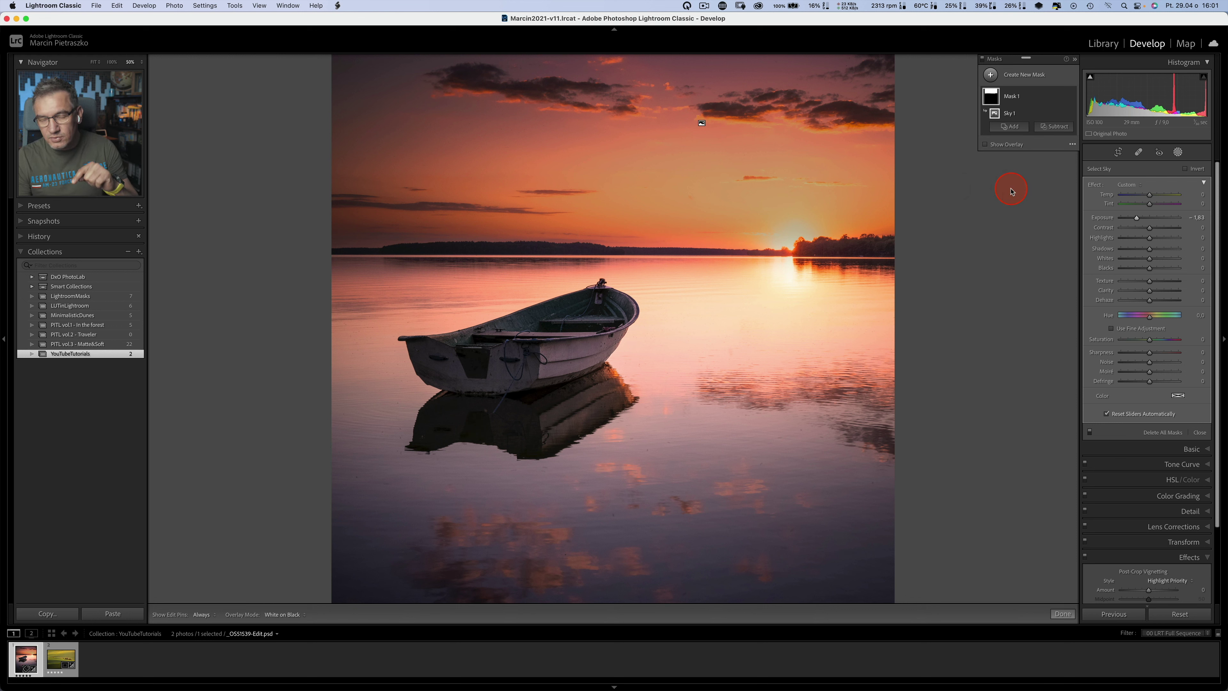
# Subtract a linear gradient from the sky mask, placed just above the horizon, and show the overlay.
pyautogui.click(1055, 127)
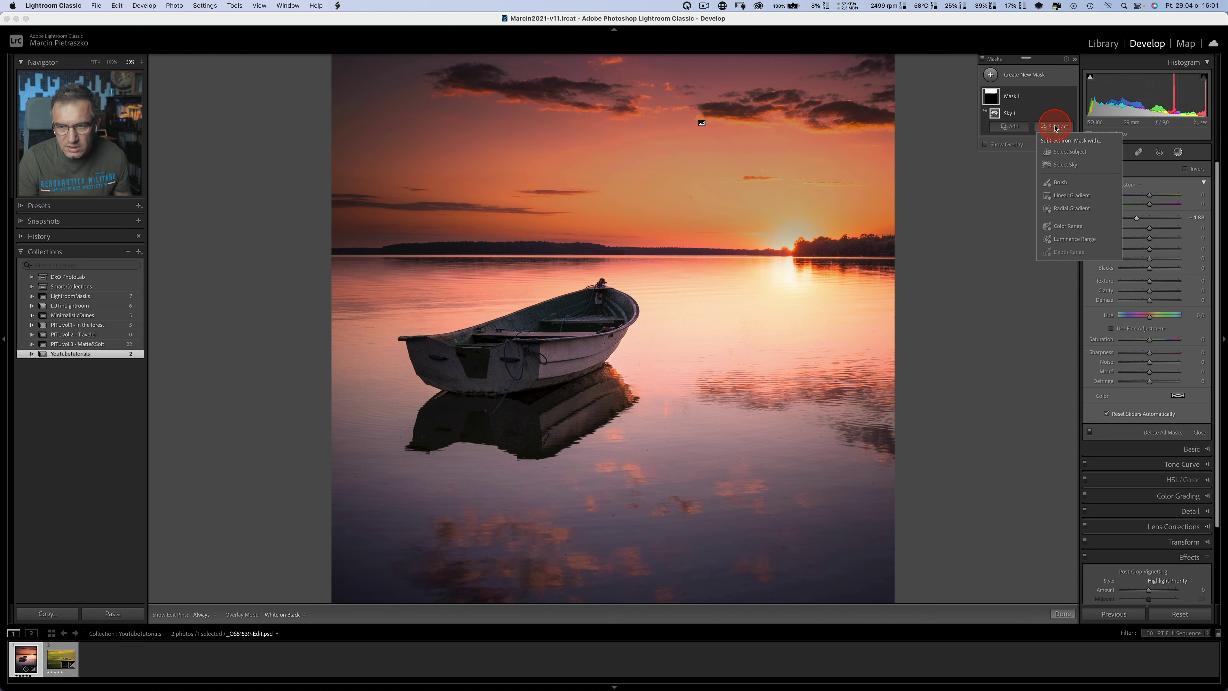
pyautogui.click(1069, 199)
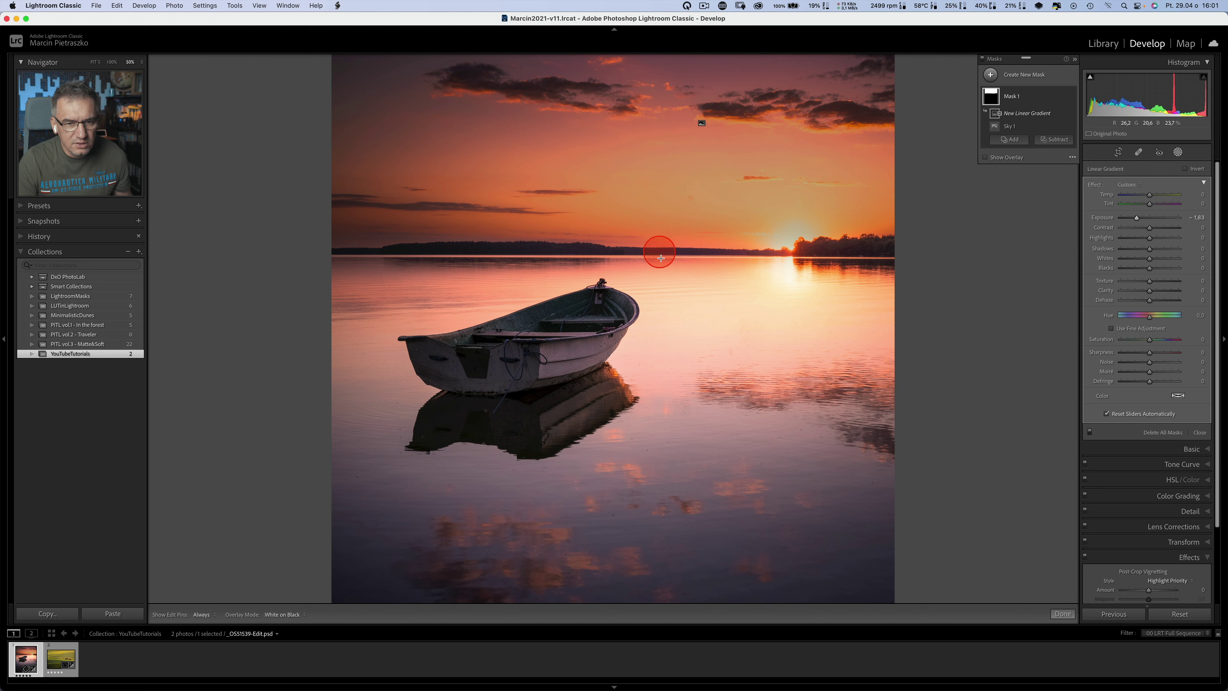
pyautogui.moveTo(665, 349); pyautogui.dragTo(648, 145)
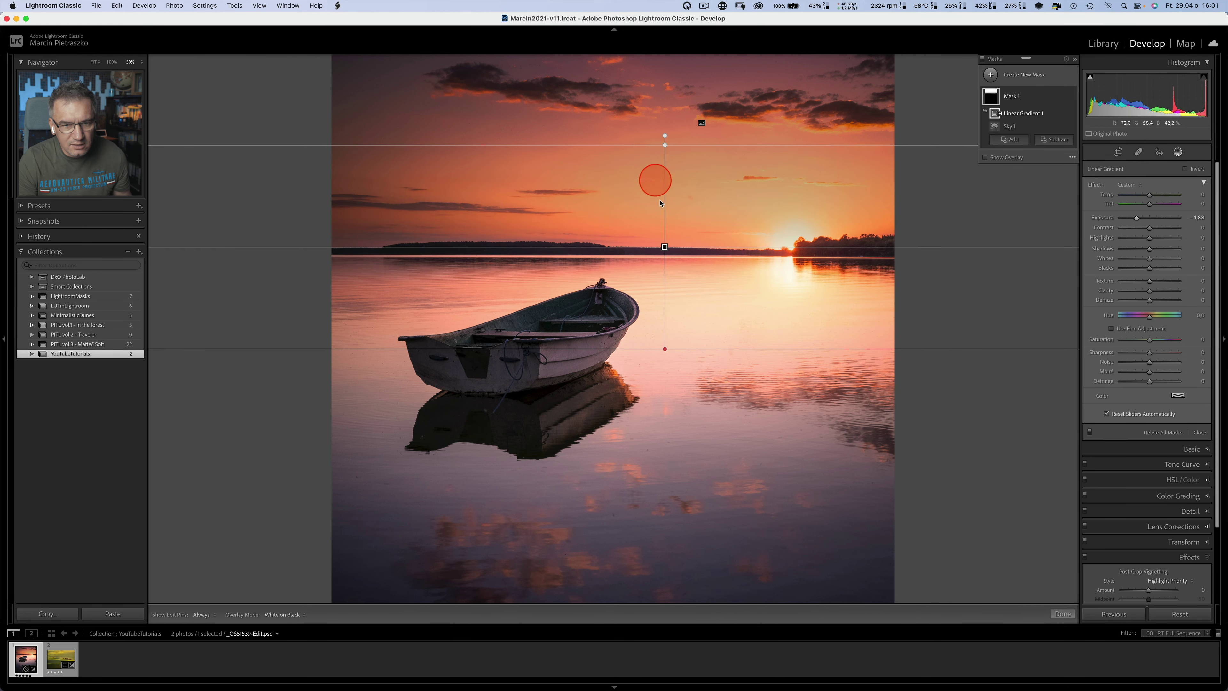
pyautogui.moveTo(662, 351); pyautogui.dragTo(669, 260)
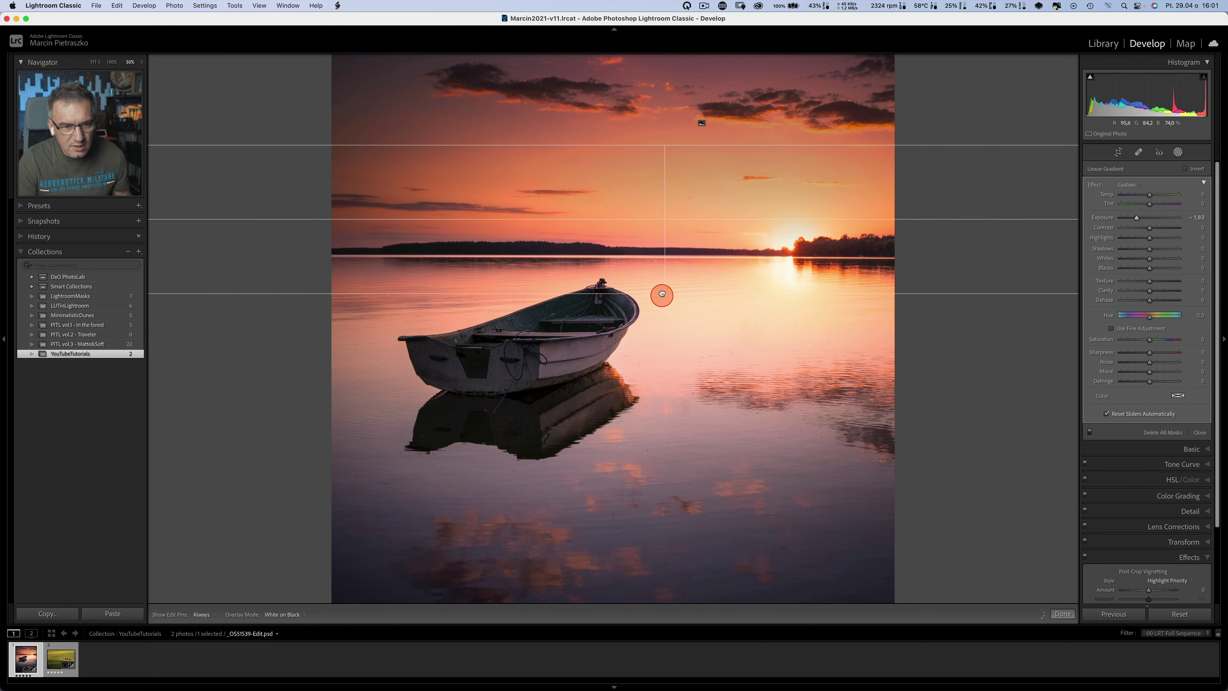
pyautogui.moveTo(660, 201); pyautogui.dragTo(660, 188)
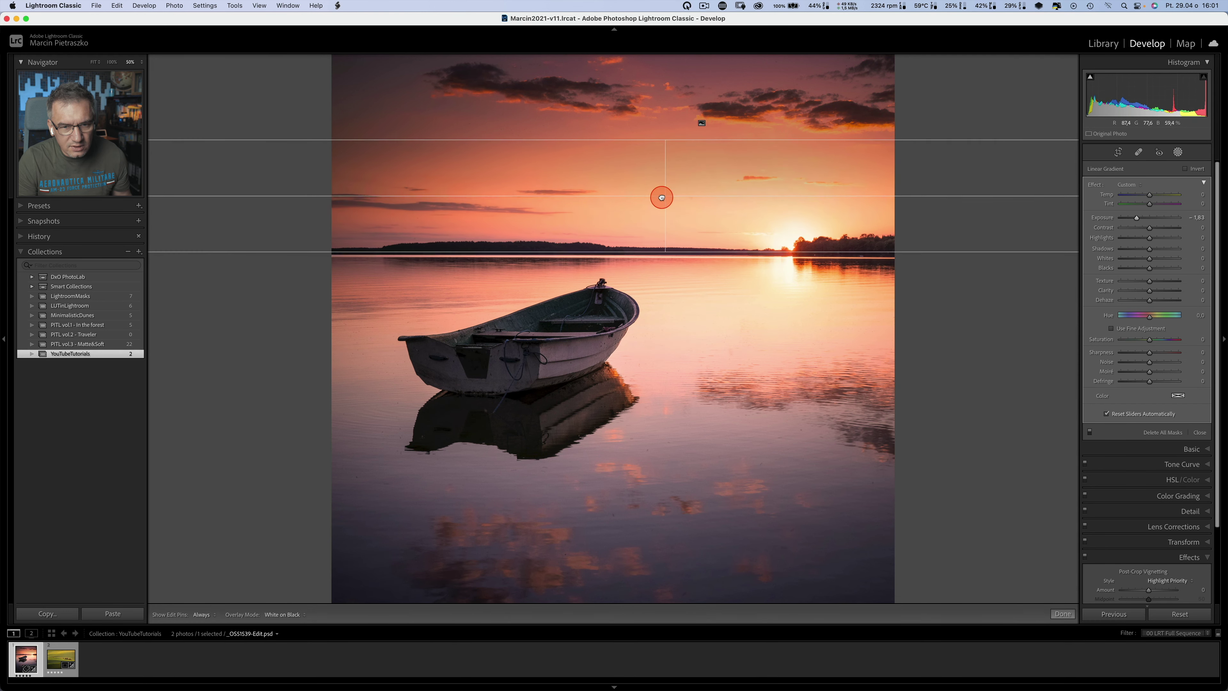
pyautogui.moveTo(661, 143); pyautogui.dragTo(665, 126)
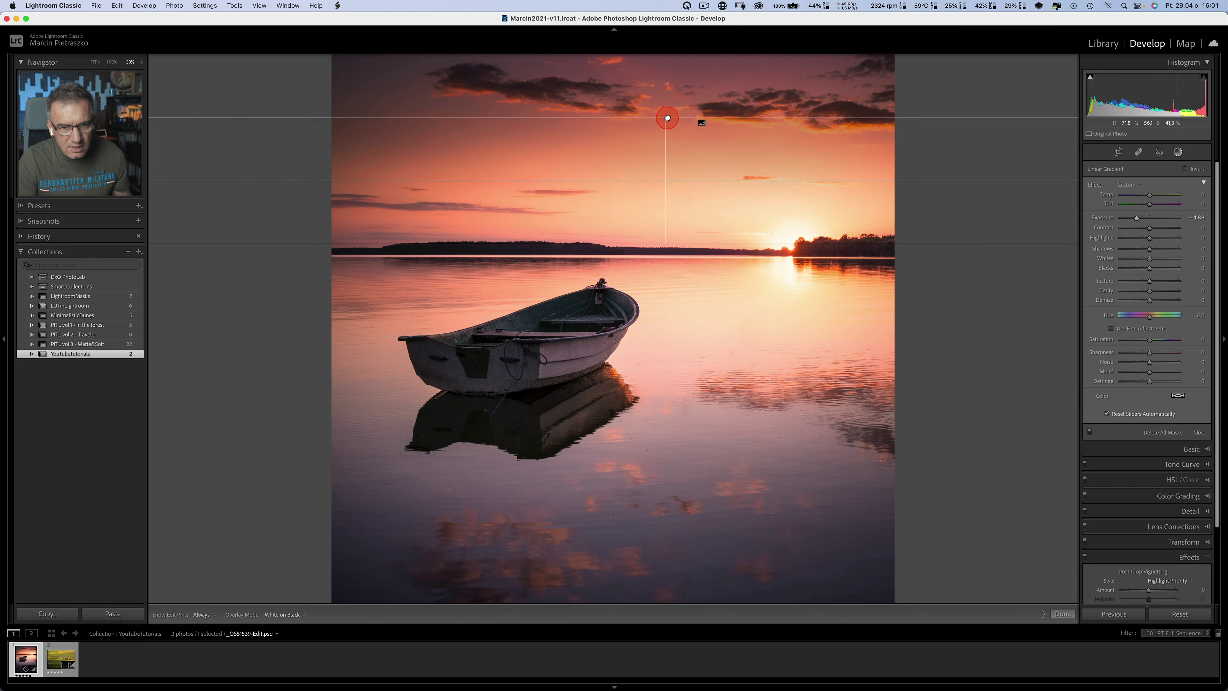
pyautogui.moveTo(666, 176); pyautogui.dragTo(665, 196)
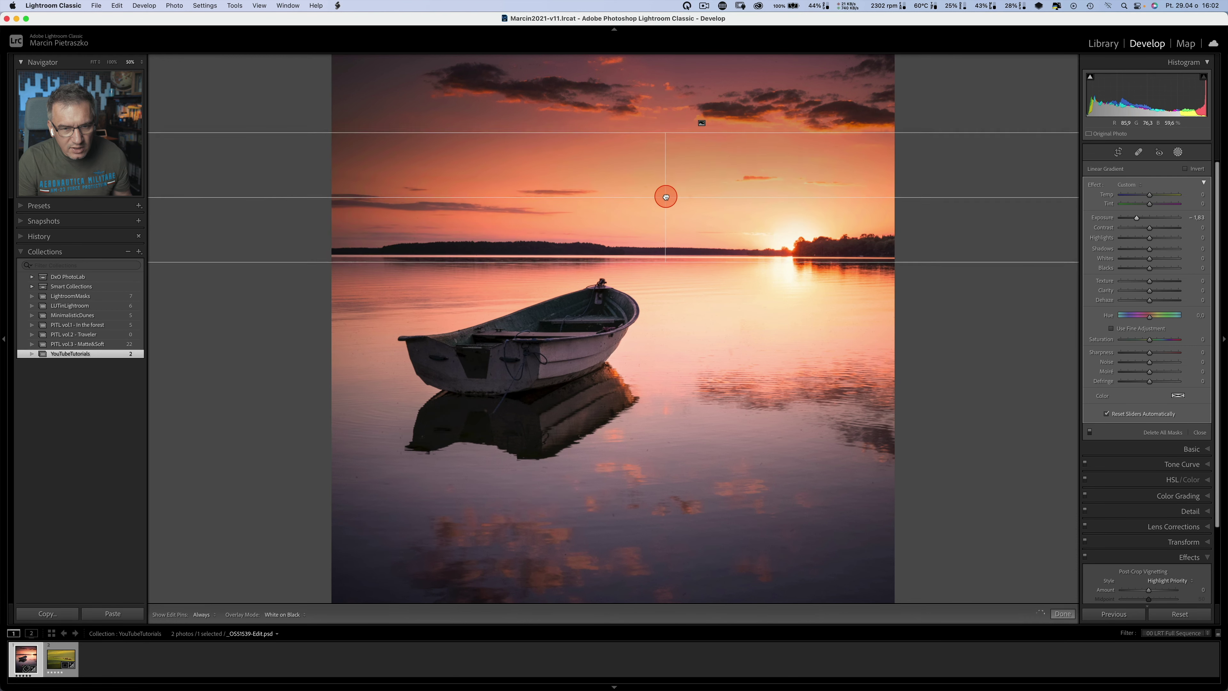
pyautogui.press('o')
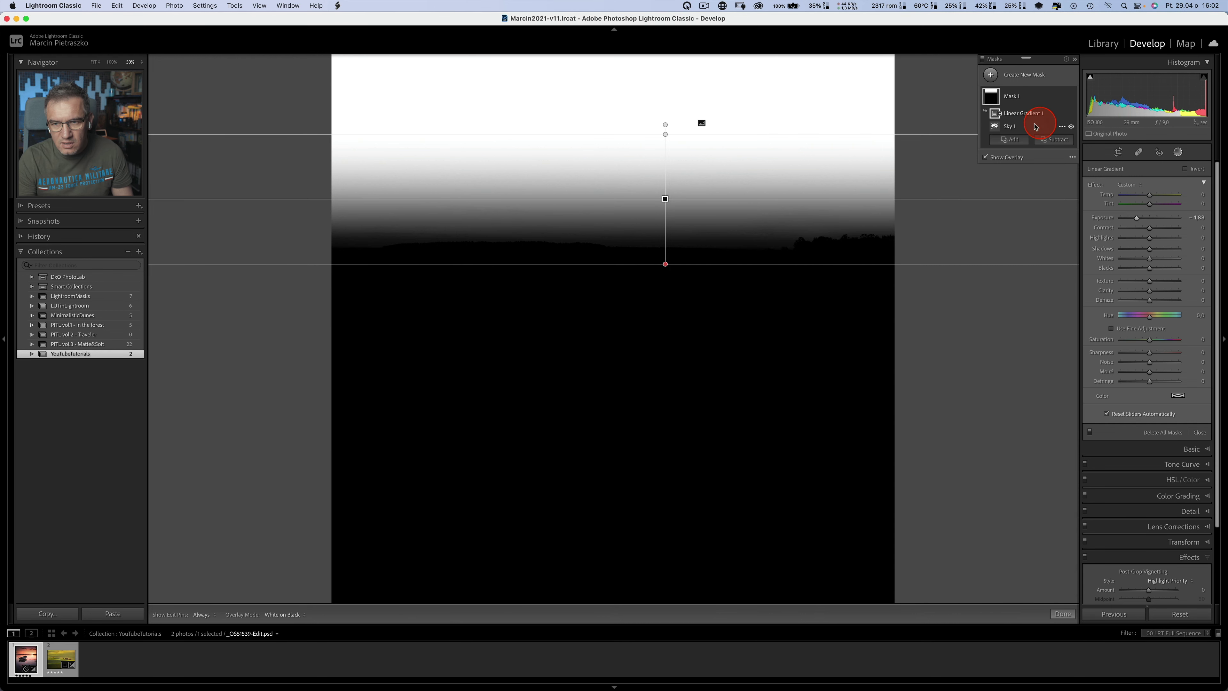
pyautogui.moveTo(1027, 113)
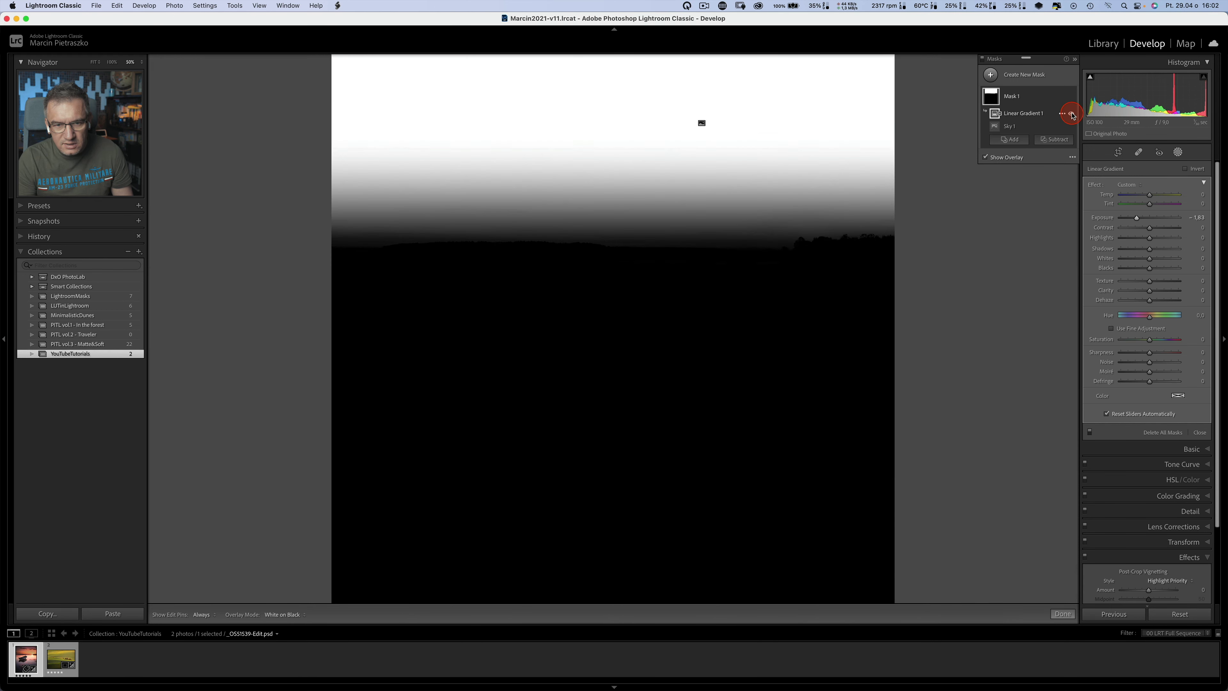
# Widen the gradient's feather from the horizon up toward the clouds, then hide the overlay.
pyautogui.moveTo(654, 267); pyautogui.dragTo(666, 266)
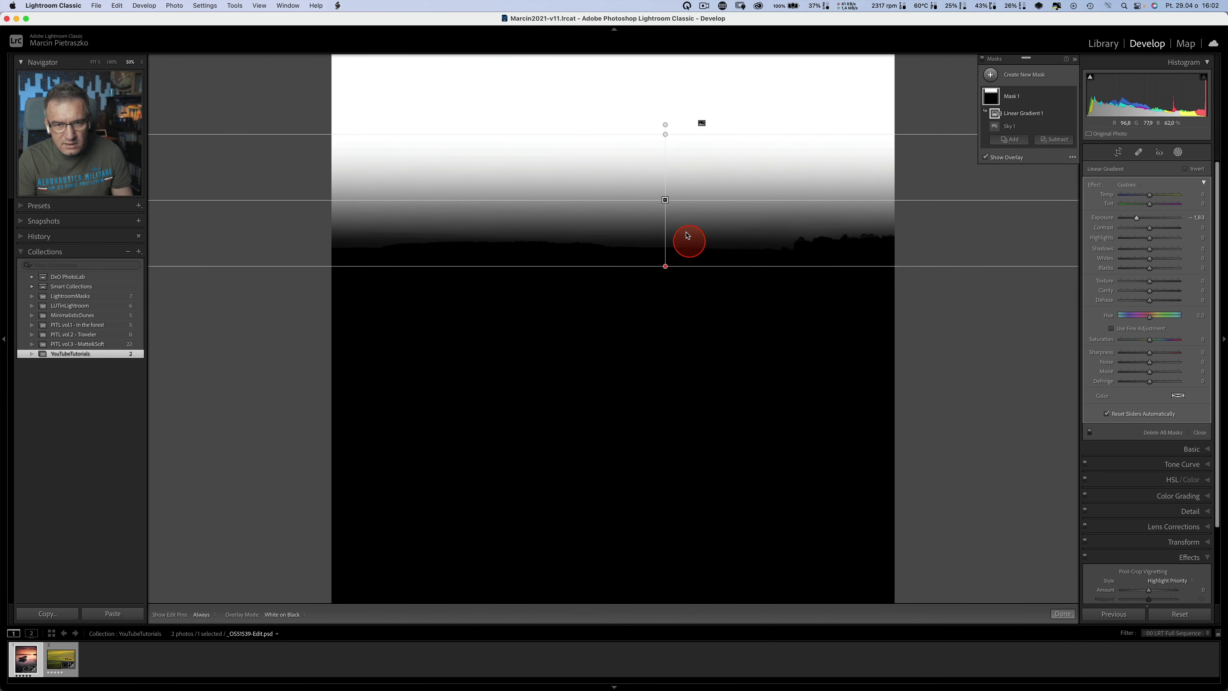
pyautogui.moveTo(663, 136); pyautogui.dragTo(658, 112)
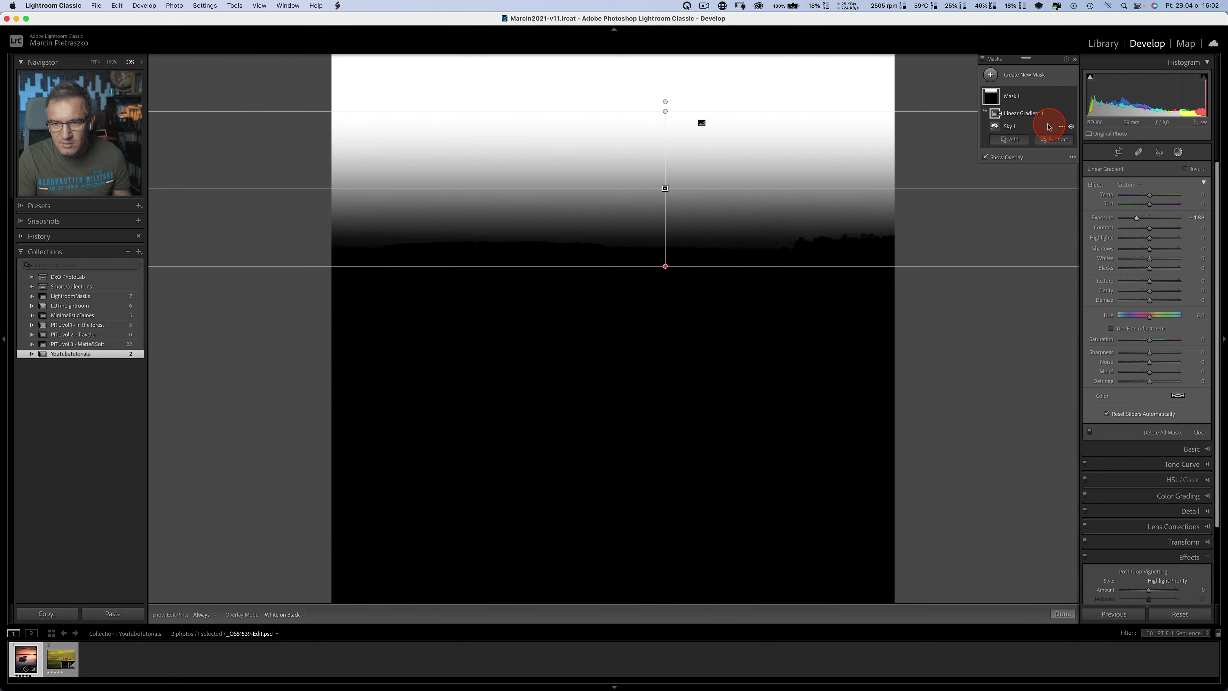
pyautogui.press('o')
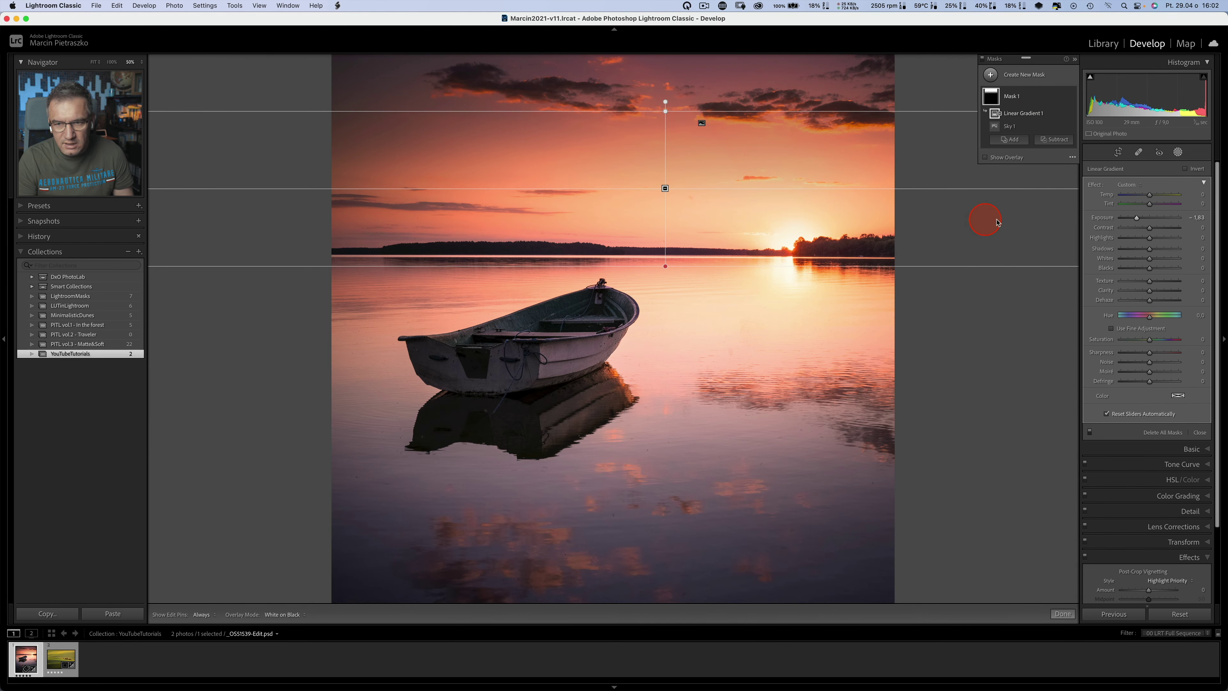
# Set the sky mask to Exposure -1.03 and Highlights -31, compare without the gradient, then exit masking.
pyautogui.moveTo(1136, 219); pyautogui.dragTo(1140, 220)
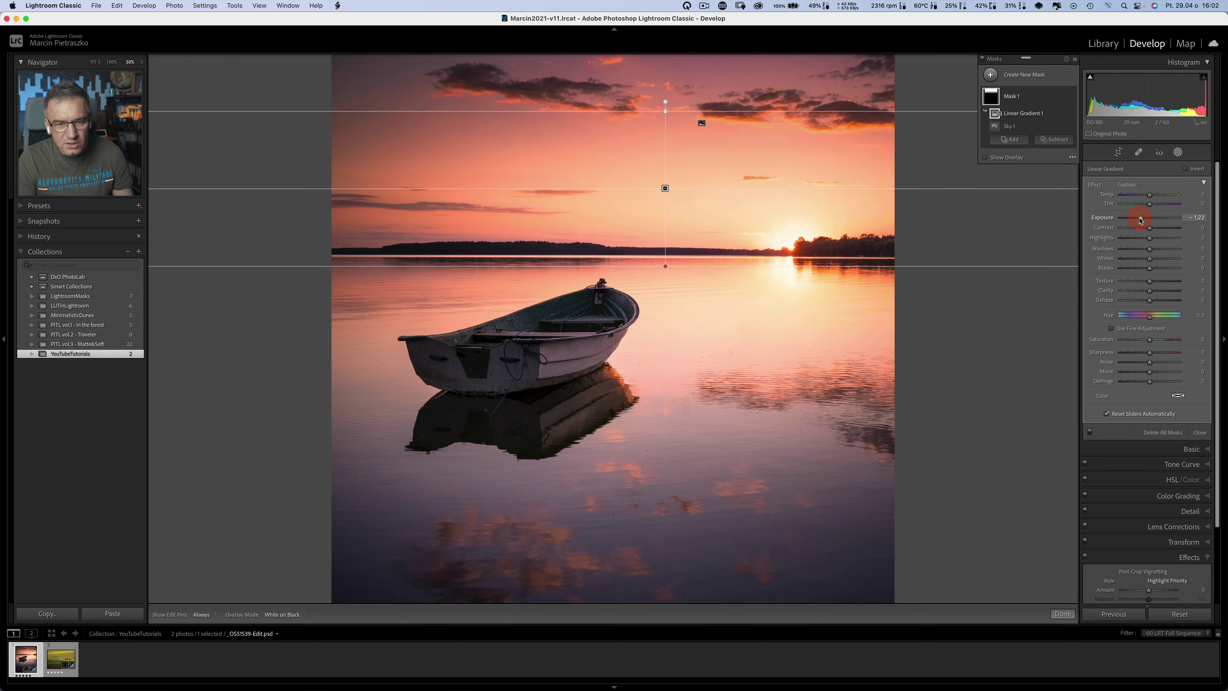
pyautogui.moveTo(1148, 239); pyautogui.dragTo(1139, 237)
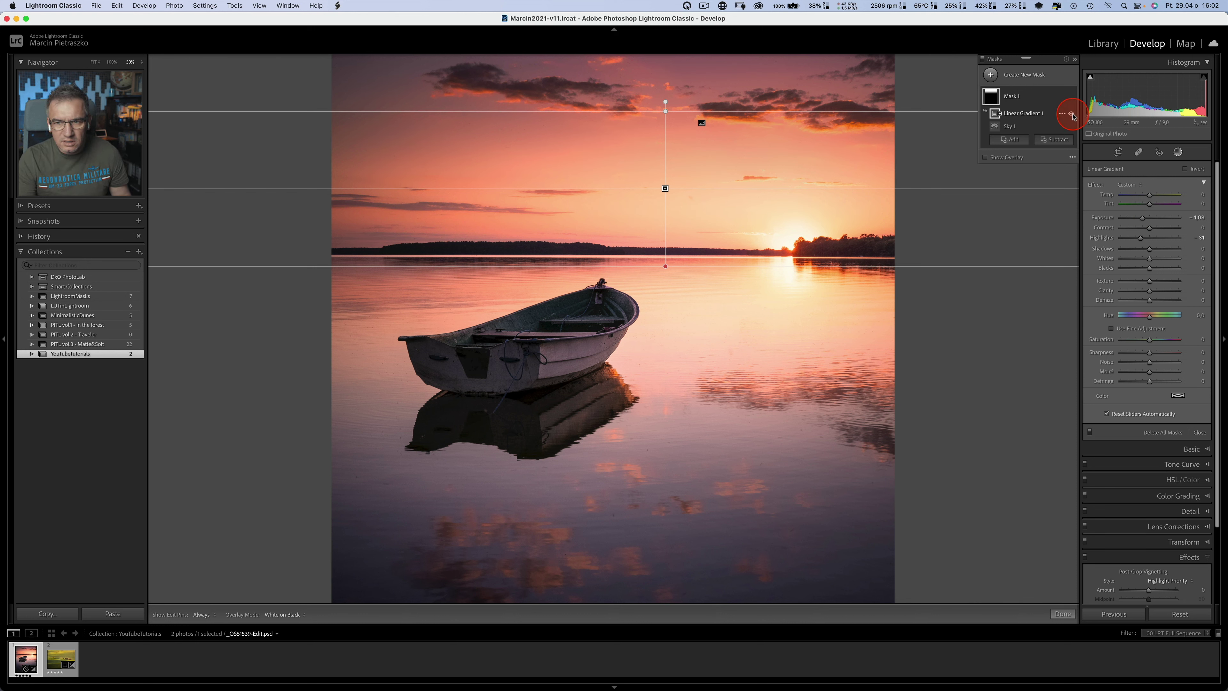
pyautogui.click(1071, 114)
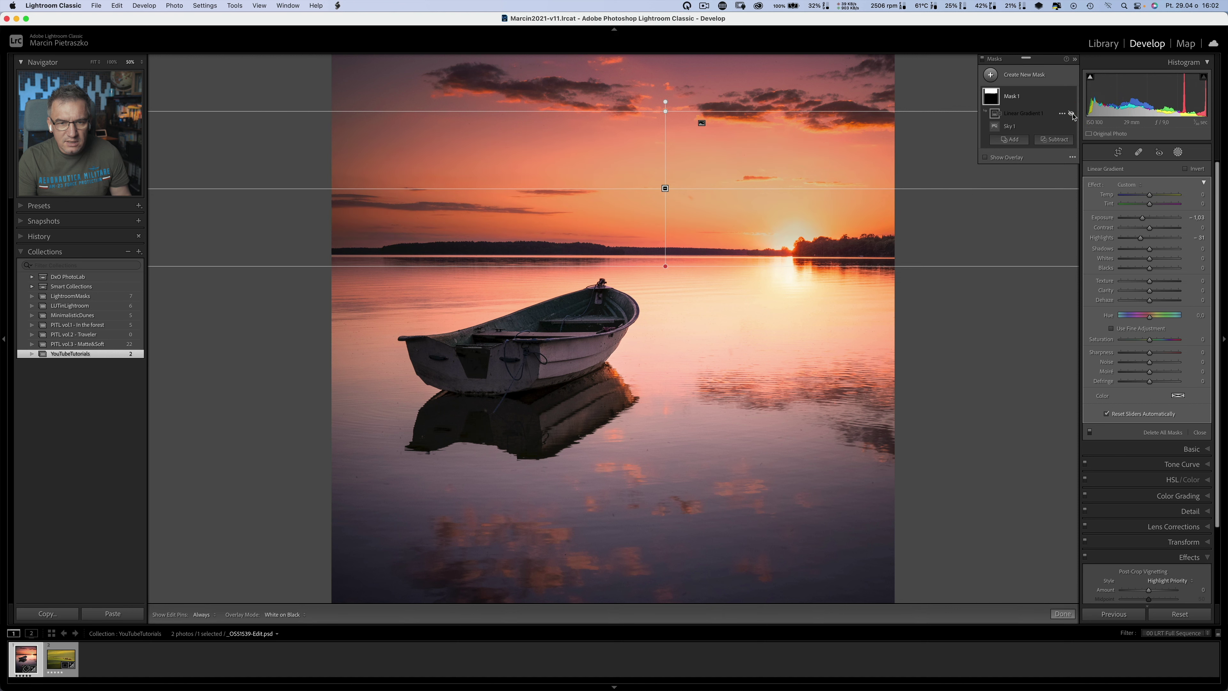
pyautogui.click(1071, 115)
pyautogui.click(1071, 114)
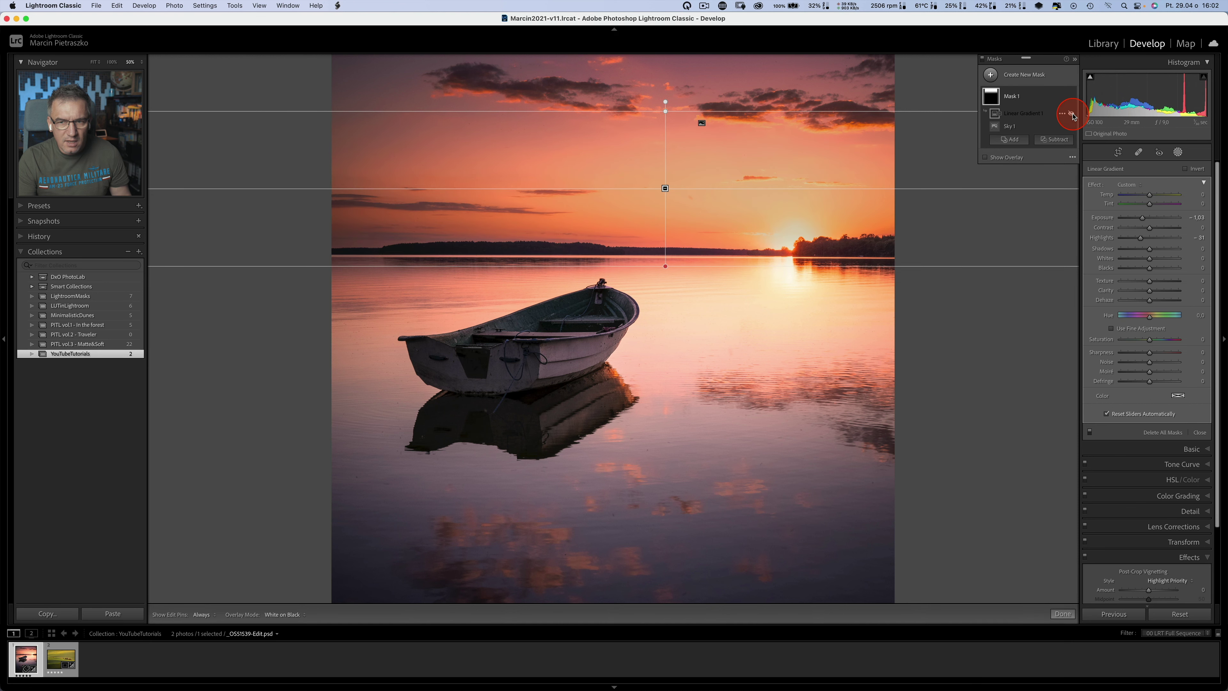
pyautogui.click(1071, 114)
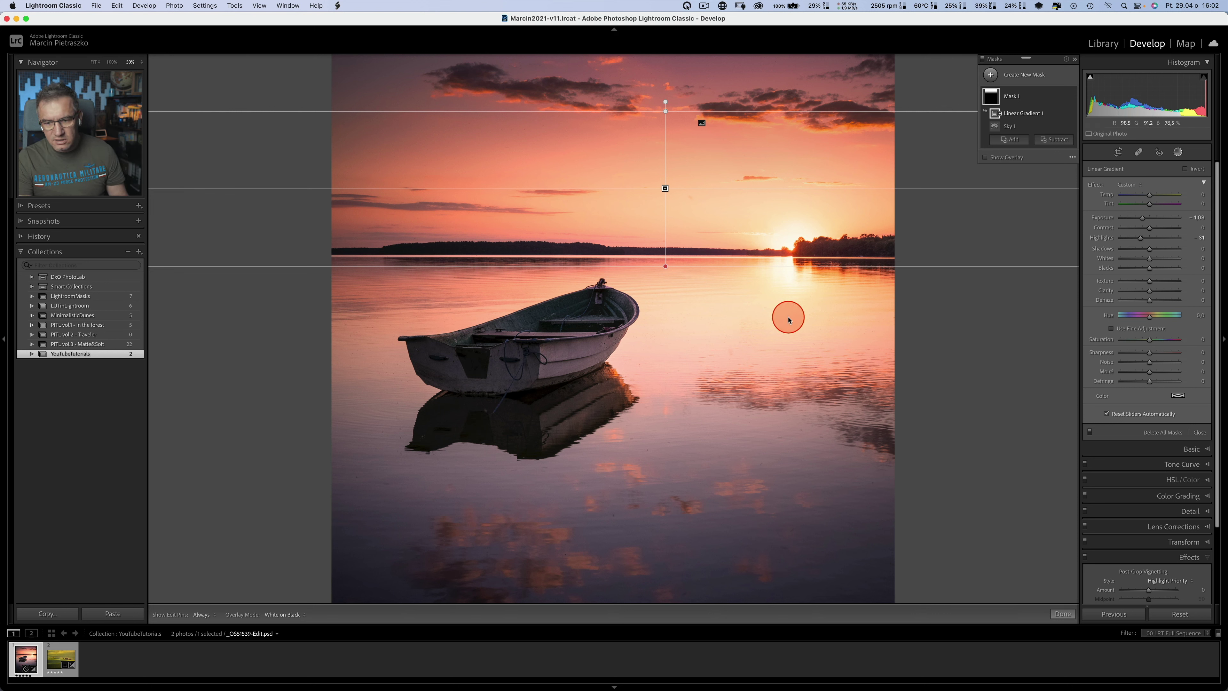
pyautogui.click(1063, 613)
# Fit the photo to view and raise Mask 1's Exposure to about -0.64.
pyautogui.click(808, 450)
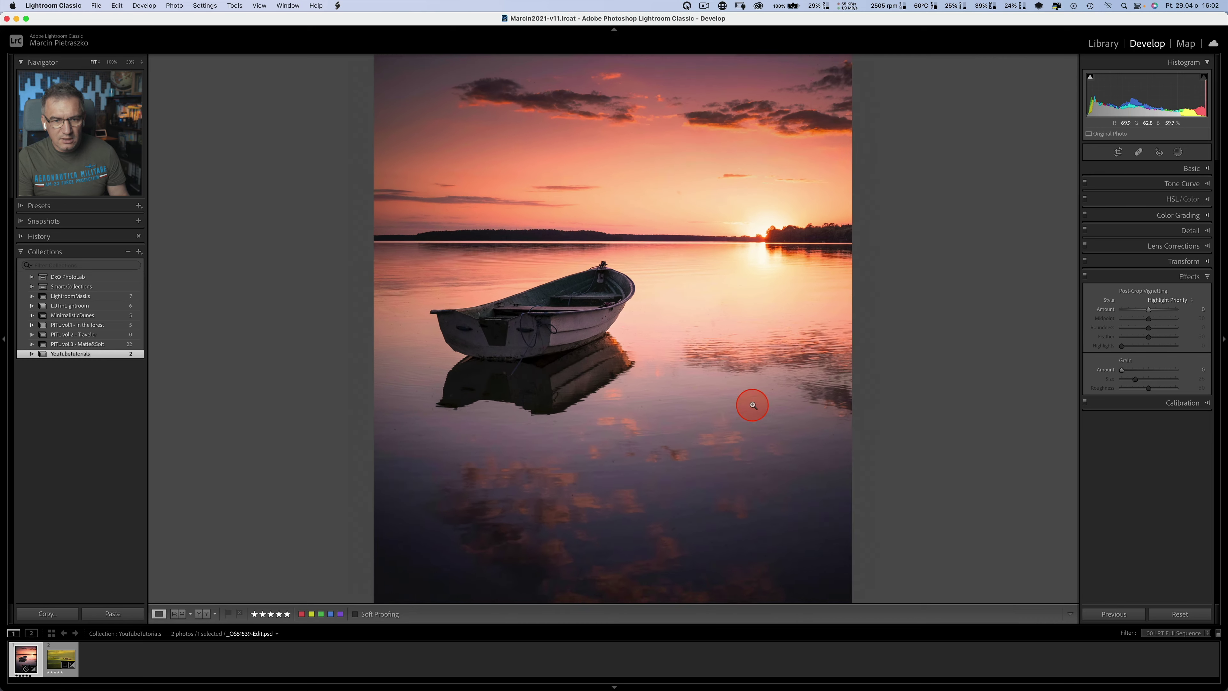
pyautogui.click(1187, 159)
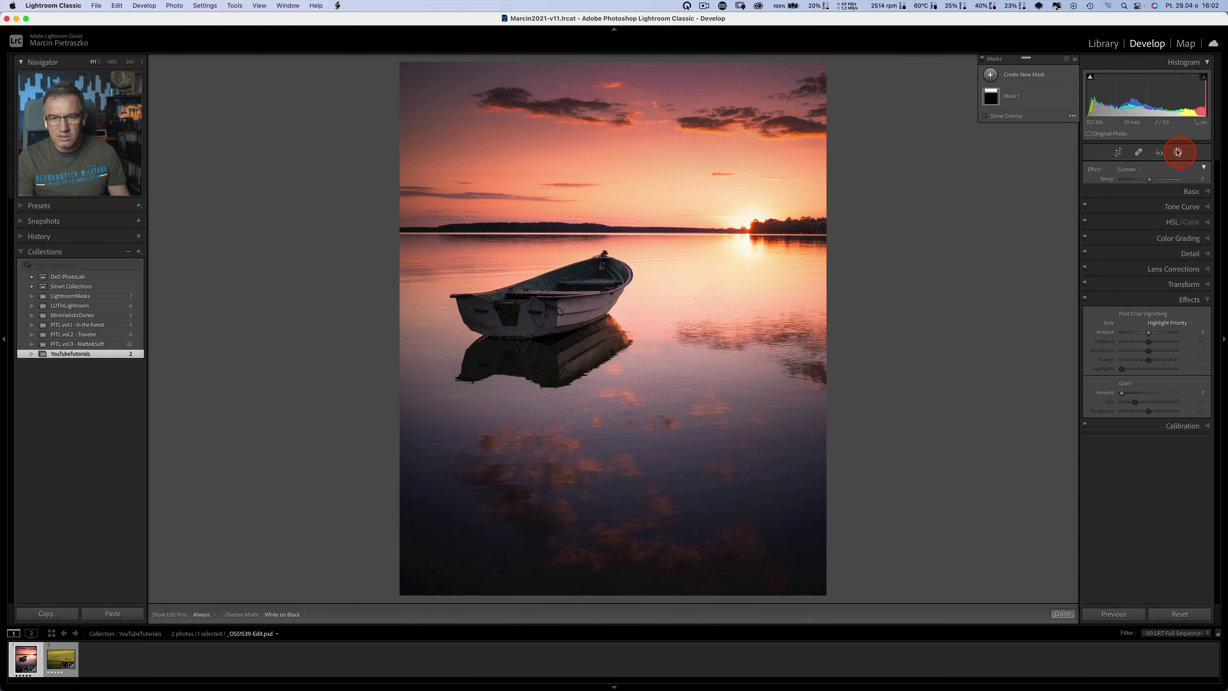
pyautogui.click(982, 59)
pyautogui.click(980, 60)
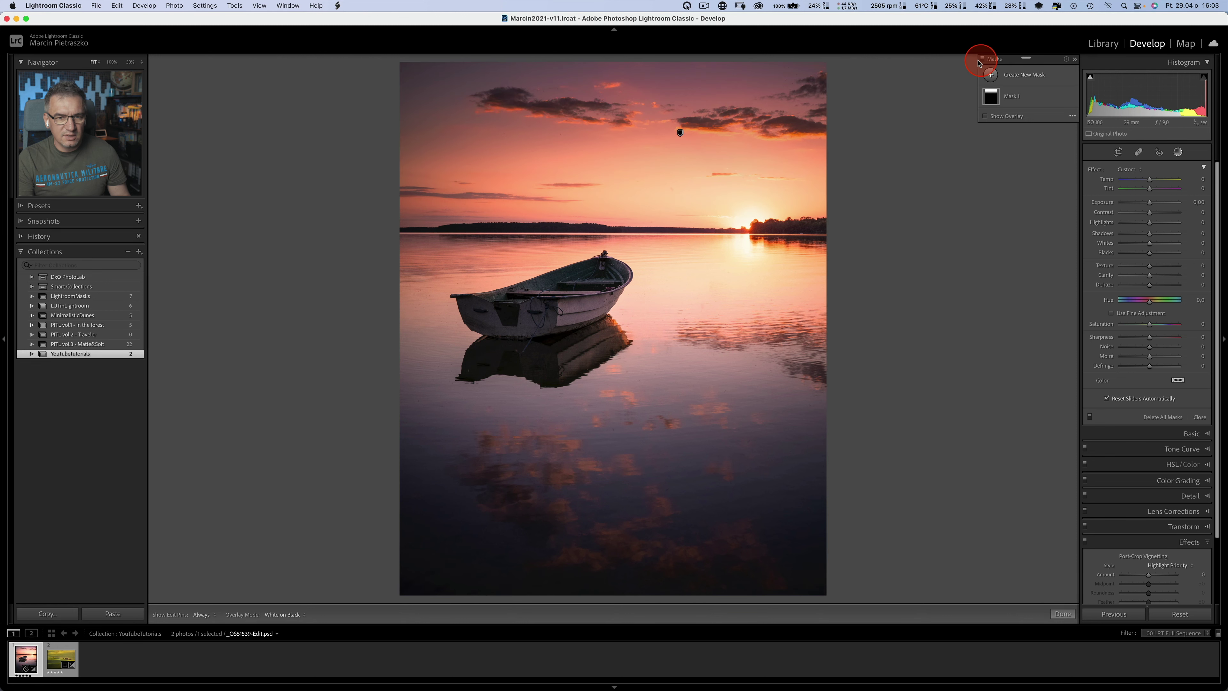
pyautogui.click(1015, 96)
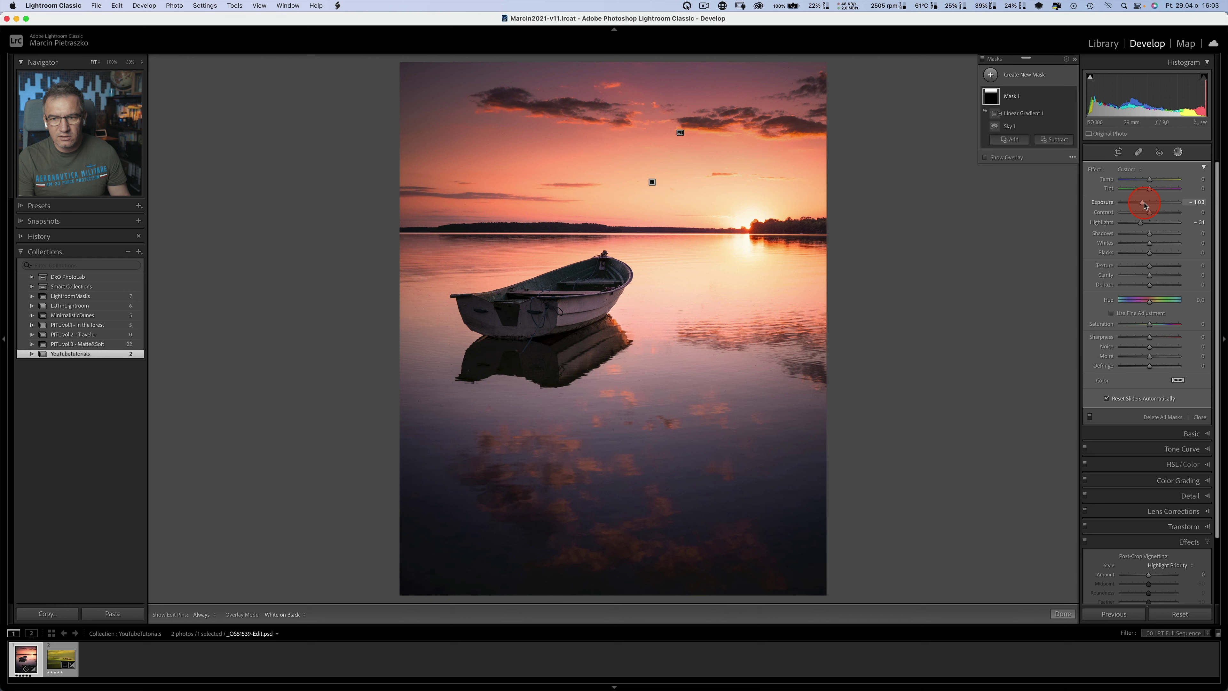
pyautogui.moveTo(1143, 204); pyautogui.dragTo(1147, 204)
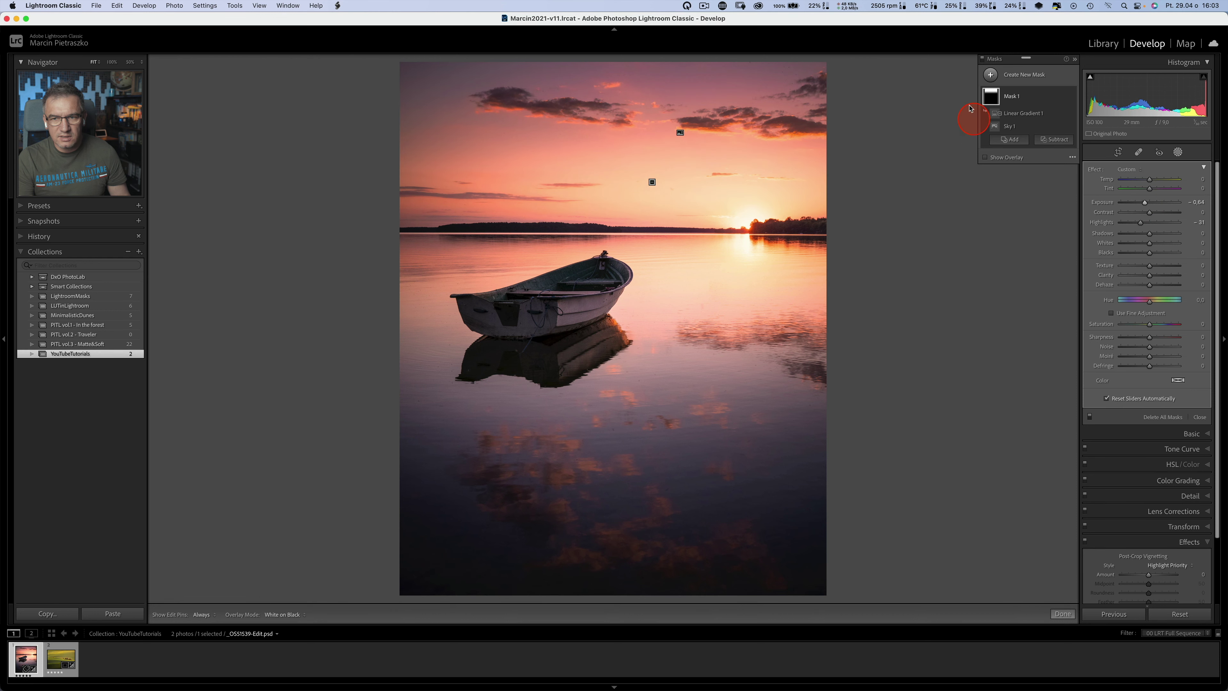
pyautogui.click(981, 60)
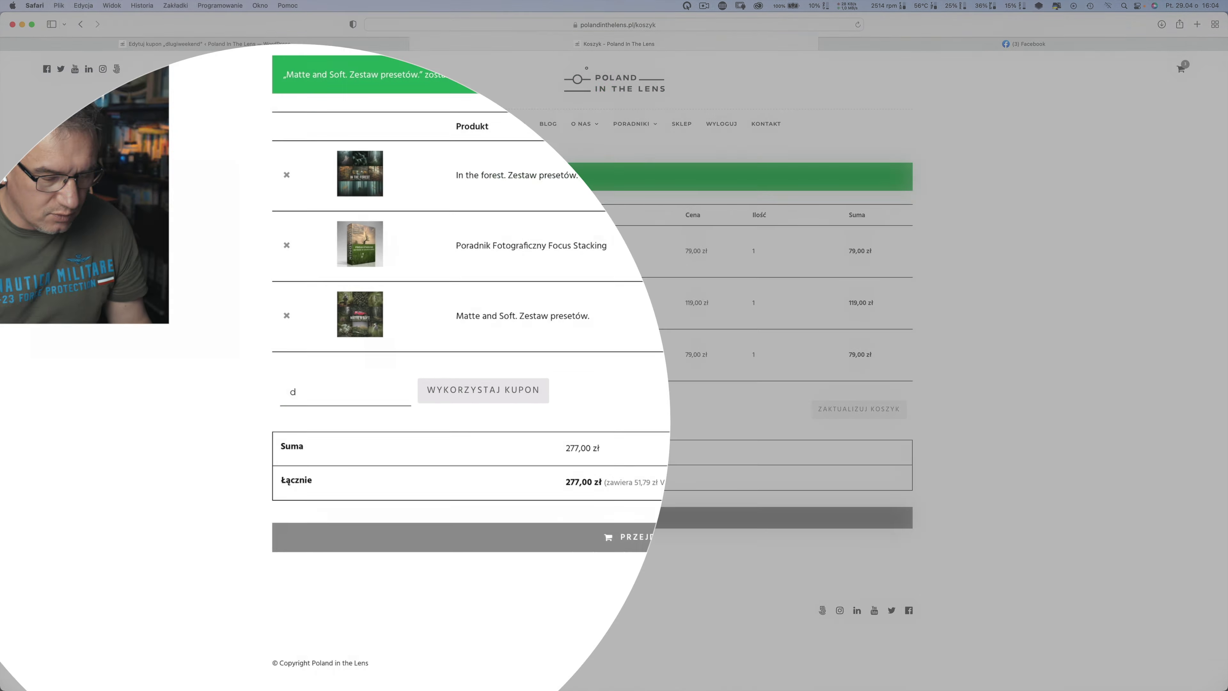
# Apply the coupon 'dlugiweekend' so the cart total drops to 193,90 zł.
pyautogui.write('lugiweekend')
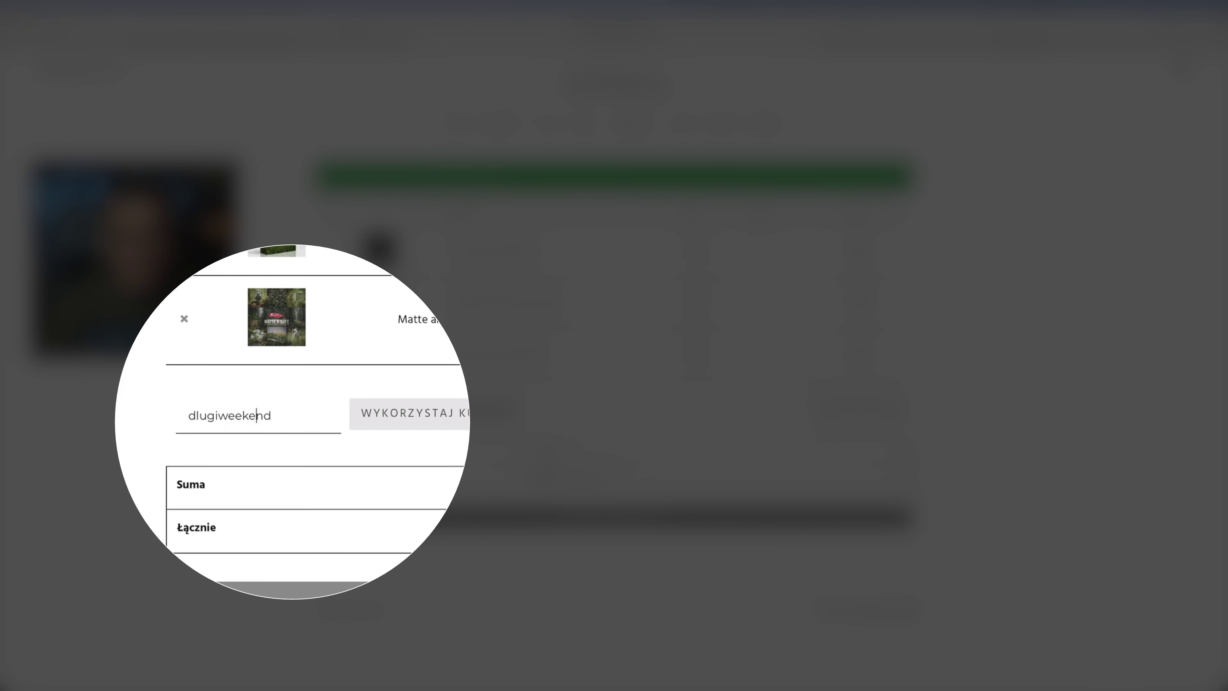
pyautogui.click(506, 412)
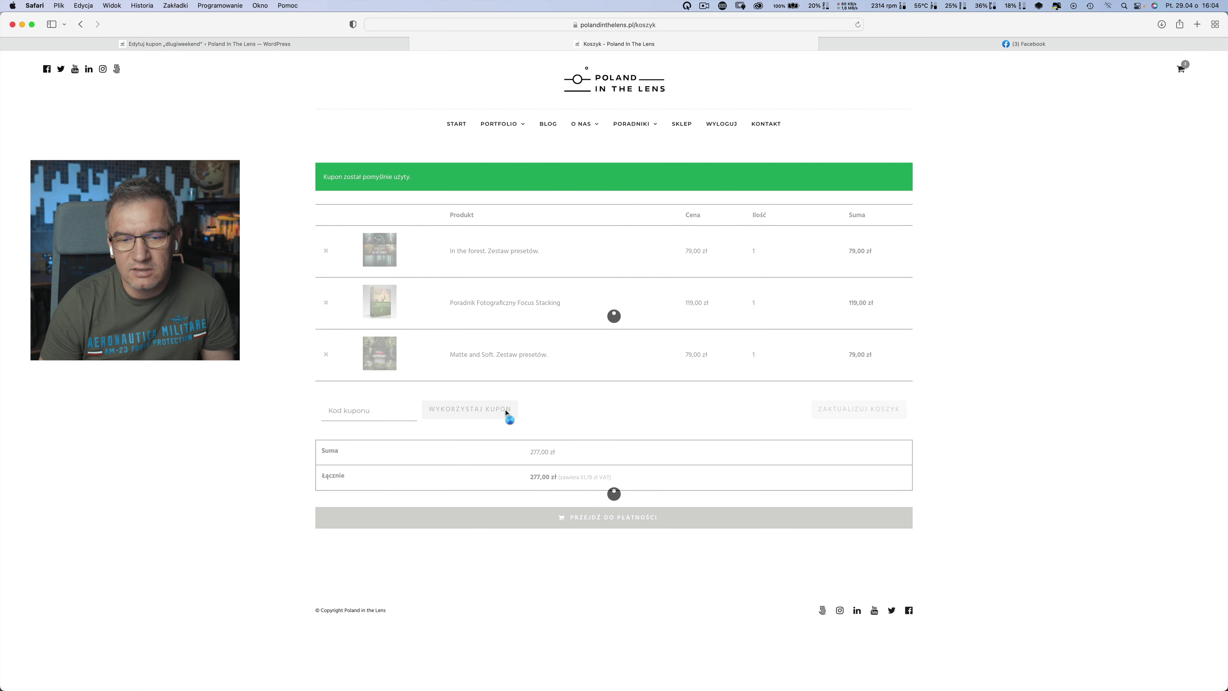
pyautogui.click(530, 502)
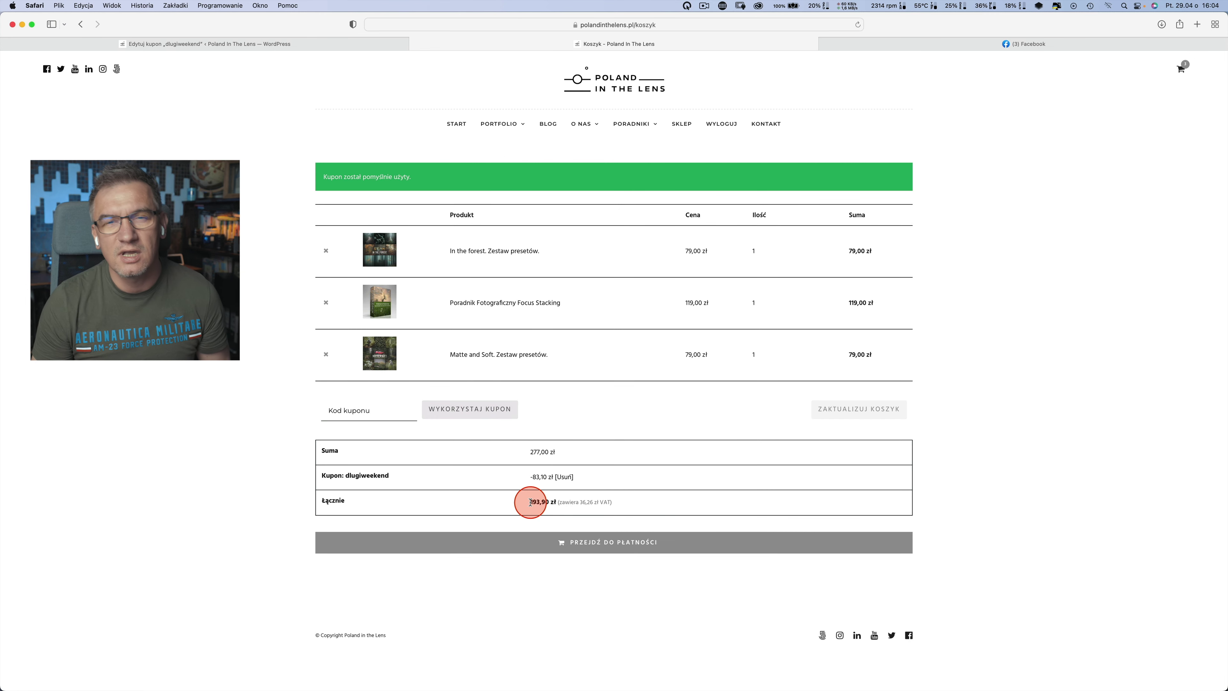